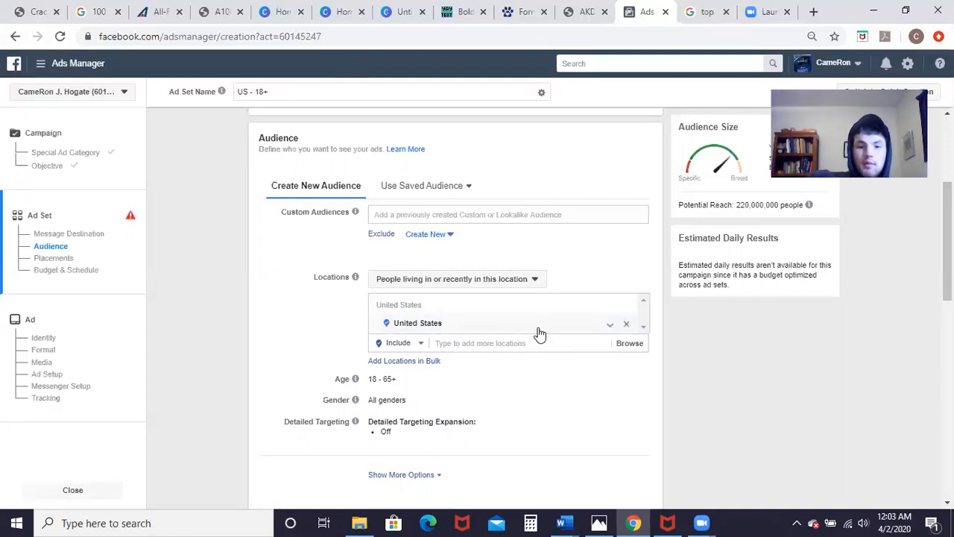
# Step: Change the United States location type to 'People living in this location'
pyautogui.click(531, 280)
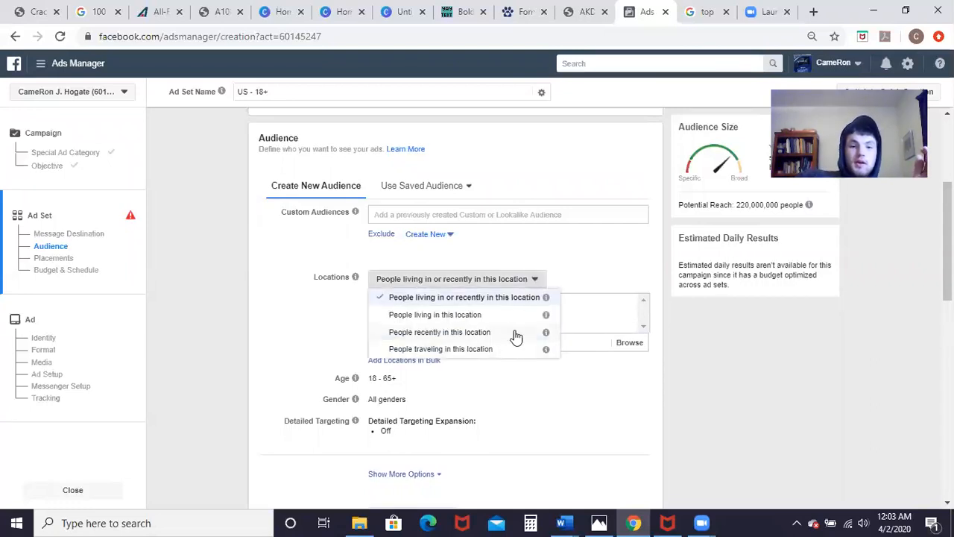
pyautogui.click(491, 316)
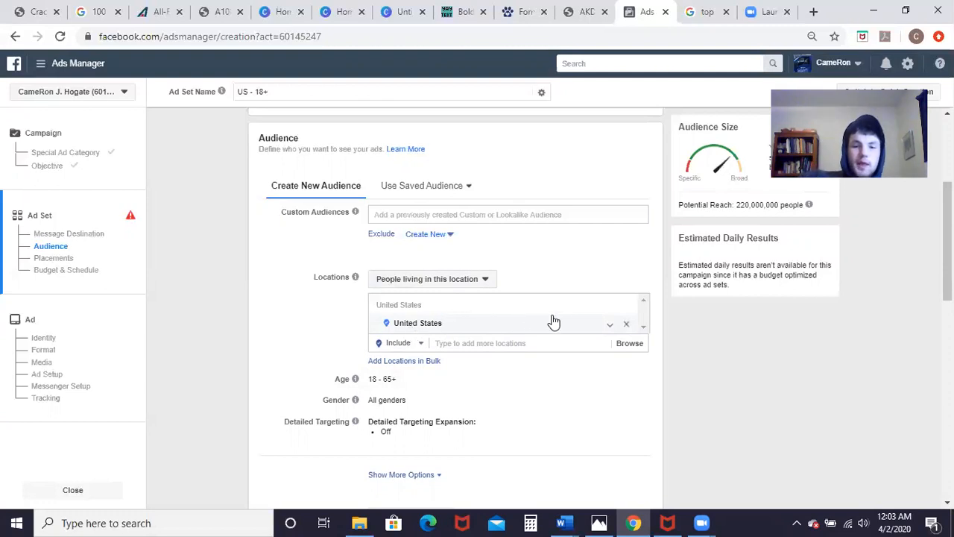
# Step: Replace United States with Palmer, Alaska and Wasilla, Alaska as target locations
pyautogui.click(623, 325)
pyautogui.click(514, 363)
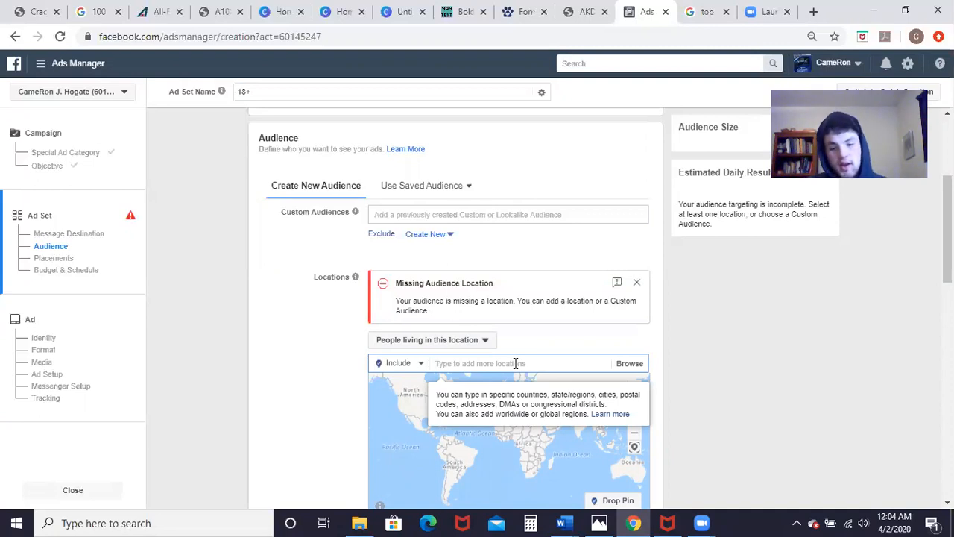
pyautogui.write('palmer')
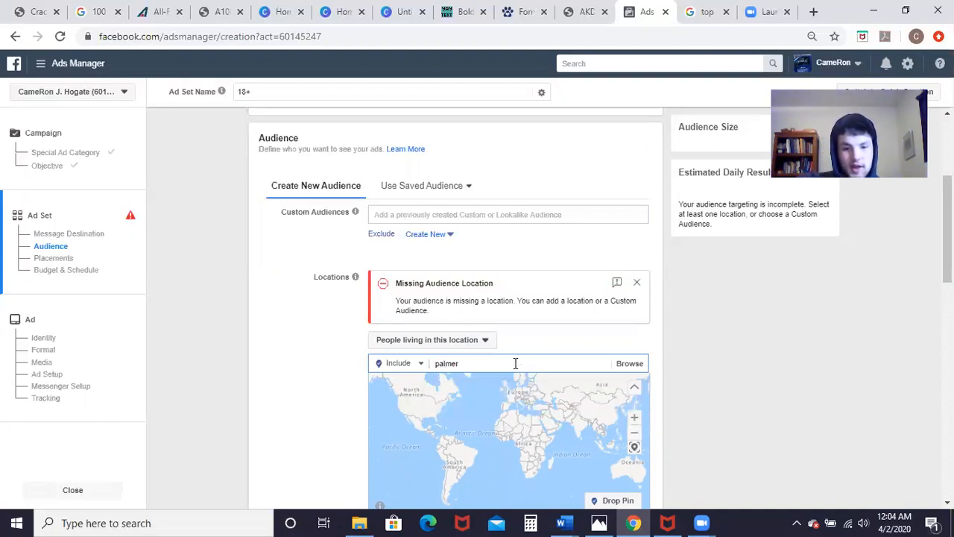
pyautogui.write(', alaksa')
pyautogui.press('BackSpace')
pyautogui.press('BackSpace')
pyautogui.write('a')
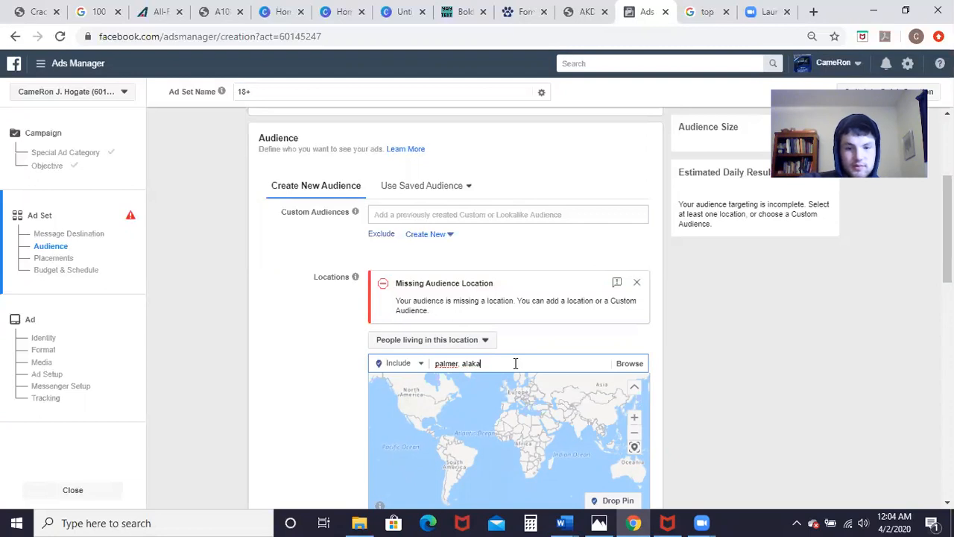
pyautogui.moveTo(515, 363); pyautogui.dragTo(426, 363)
pyautogui.write('mat su')
pyautogui.press('BackSpace')
pyautogui.press('BackSpace')
pyautogui.press('BackSpace')
pyautogui.press('BackSpace')
pyautogui.press('BackSpace')
pyautogui.press('BackSpace')
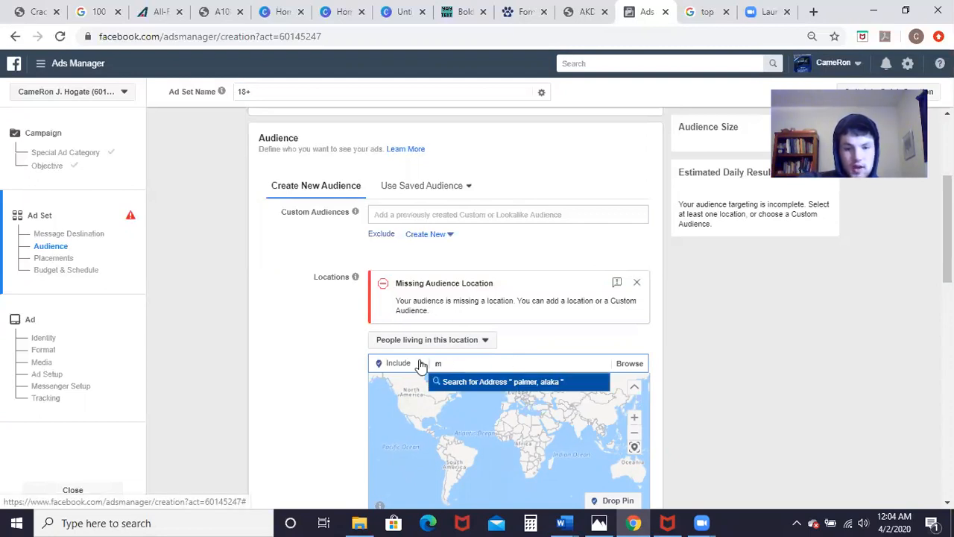
pyautogui.write('Palmer')
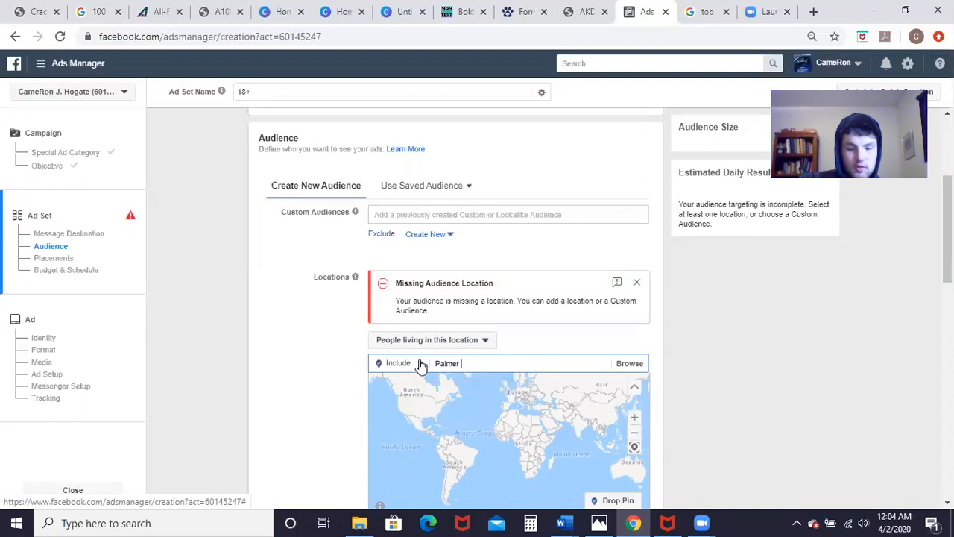
pyautogui.click(518, 380)
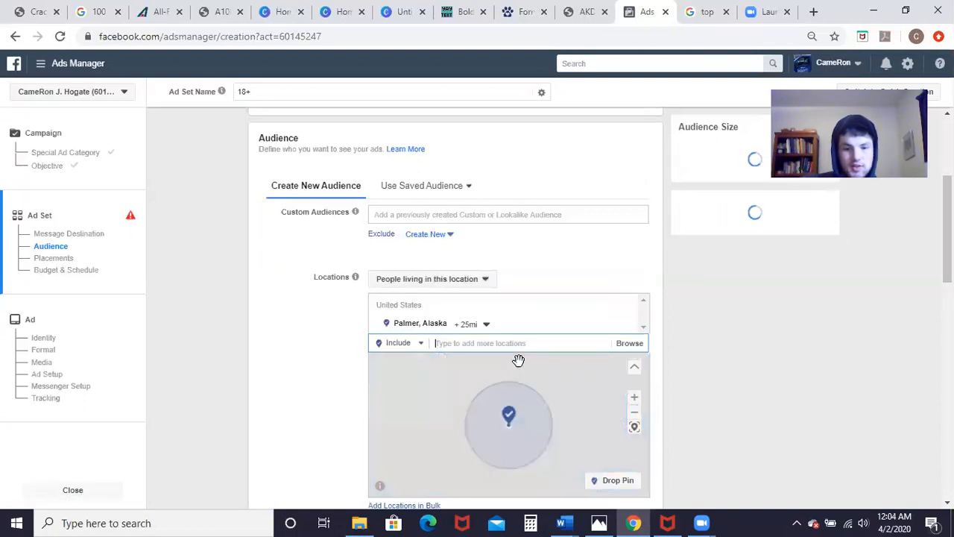
pyautogui.write('wasilla')
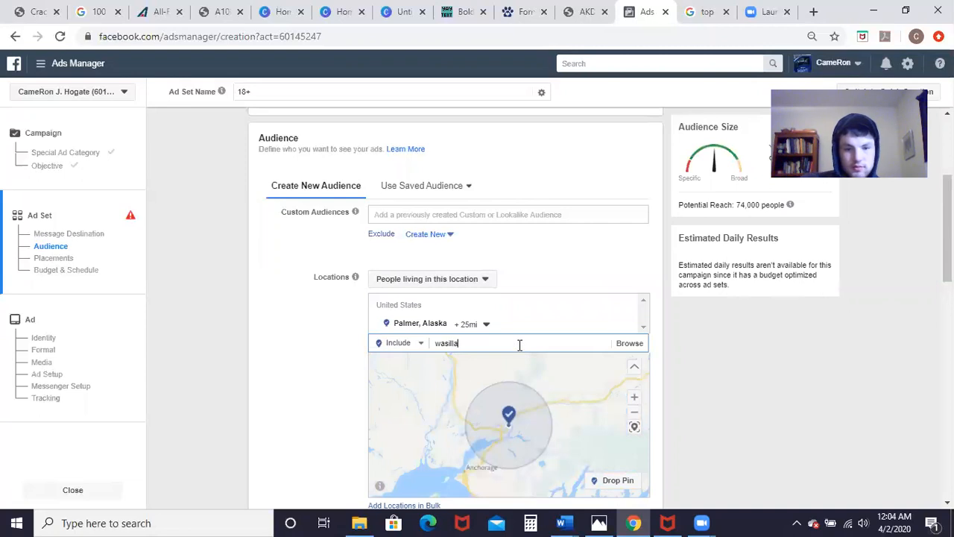
pyautogui.click(514, 365)
# Step: Shrink the Palmer and Wasilla location radii to 16 miles each
pyautogui.click(484, 324)
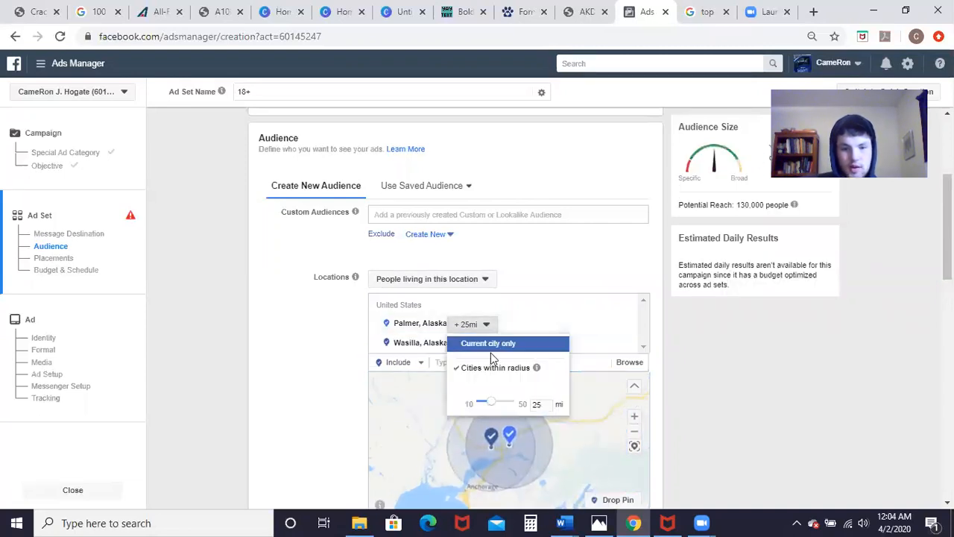
pyautogui.moveTo(491, 408)
pyautogui.mouseDown()
pyautogui.moveTo(486, 396)
pyautogui.moveTo(485, 424)
pyautogui.mouseUp()
pyautogui.click(486, 343)
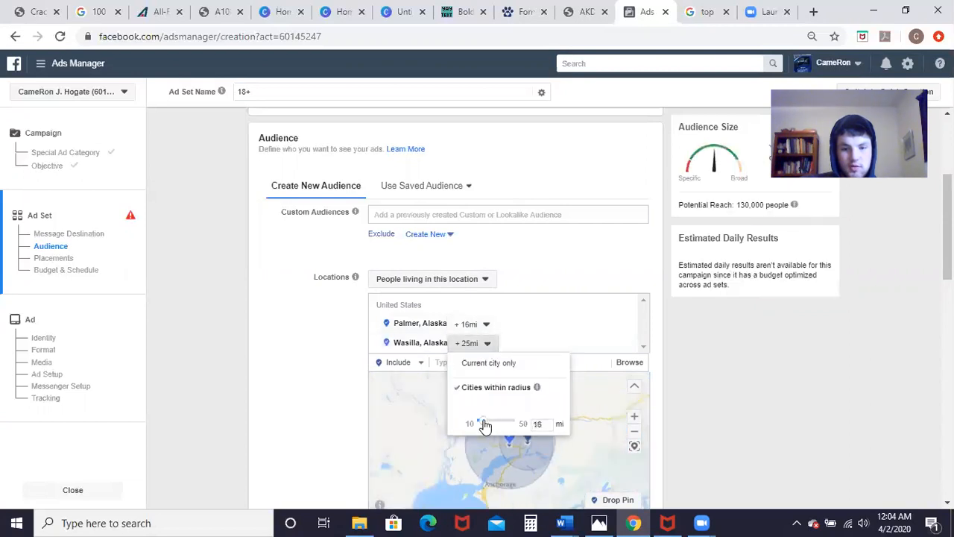
pyautogui.scroll(-5, 356, 369)
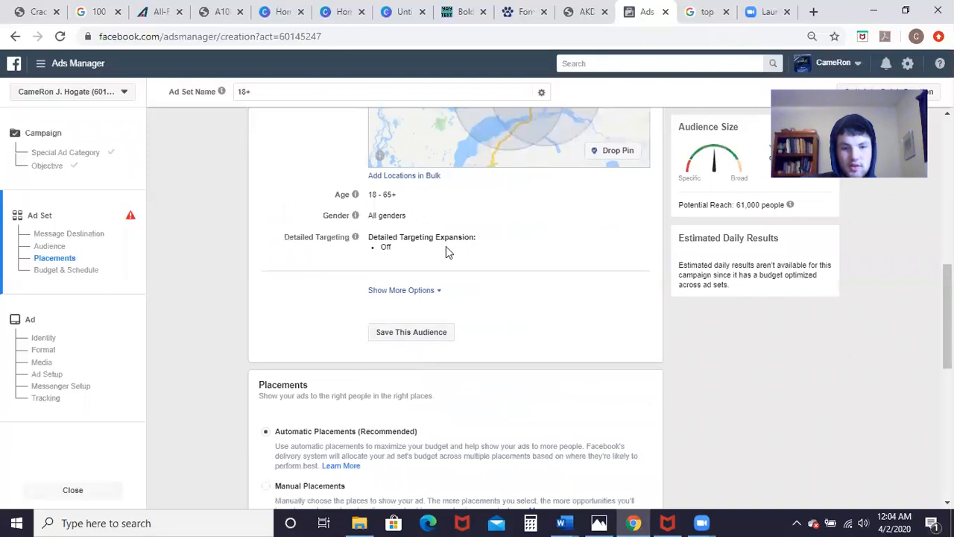
# Step: Set the audience age to a minimum of 30 and a maximum of 60
pyautogui.click(390, 195)
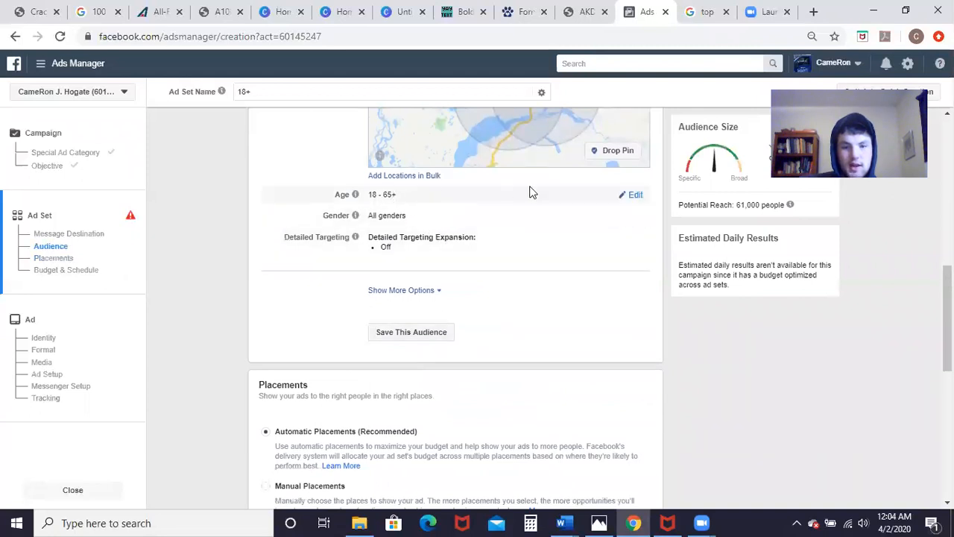
pyautogui.click(632, 196)
pyautogui.click(394, 197)
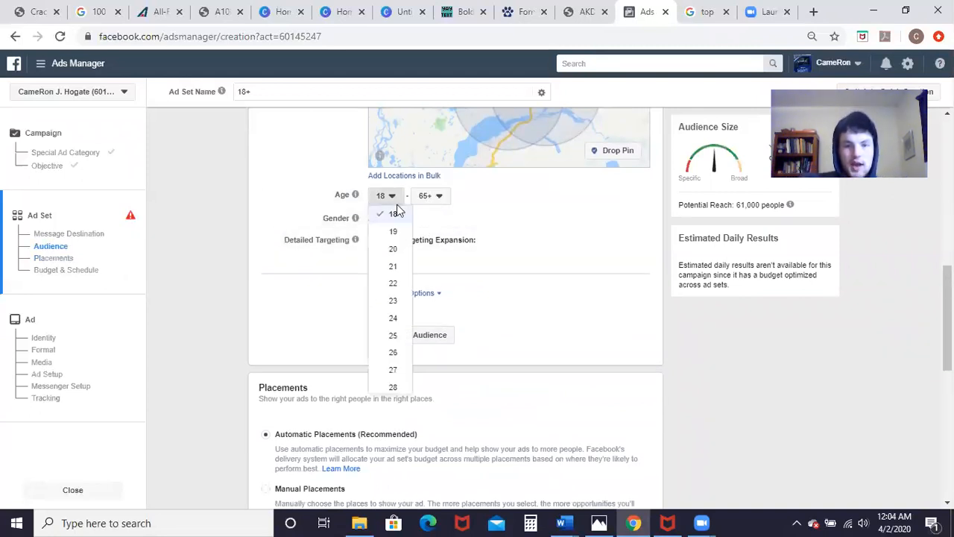
pyautogui.scroll(-2, 395, 275)
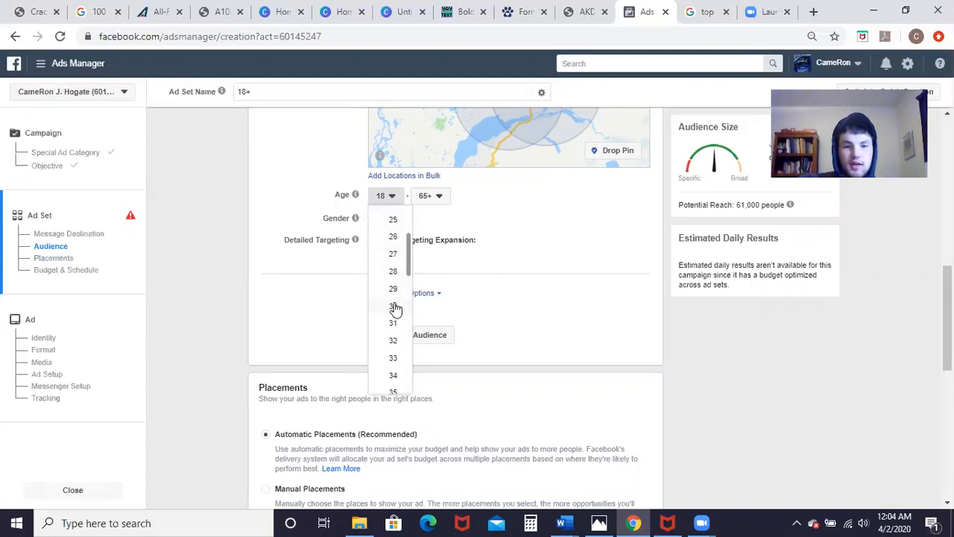
pyautogui.click(395, 307)
pyautogui.click(431, 195)
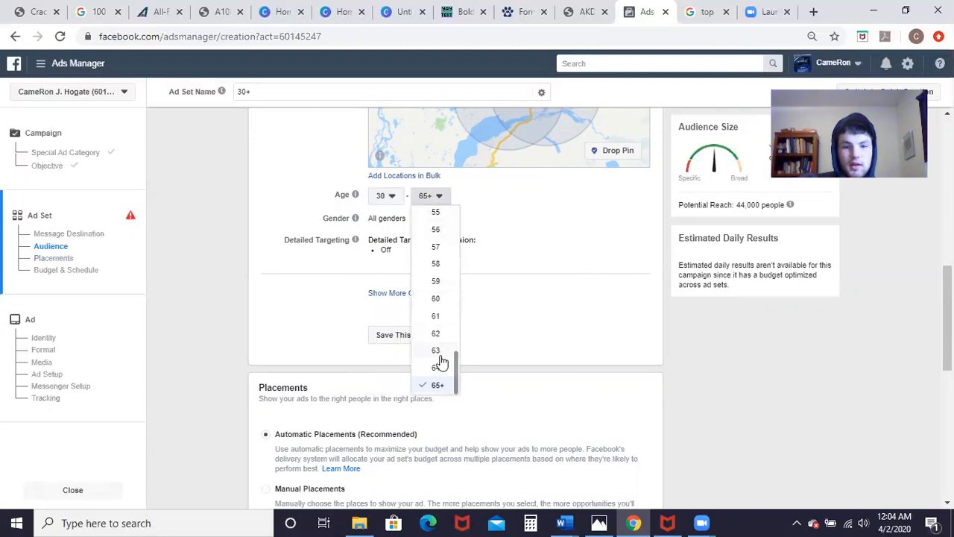
pyautogui.click(435, 298)
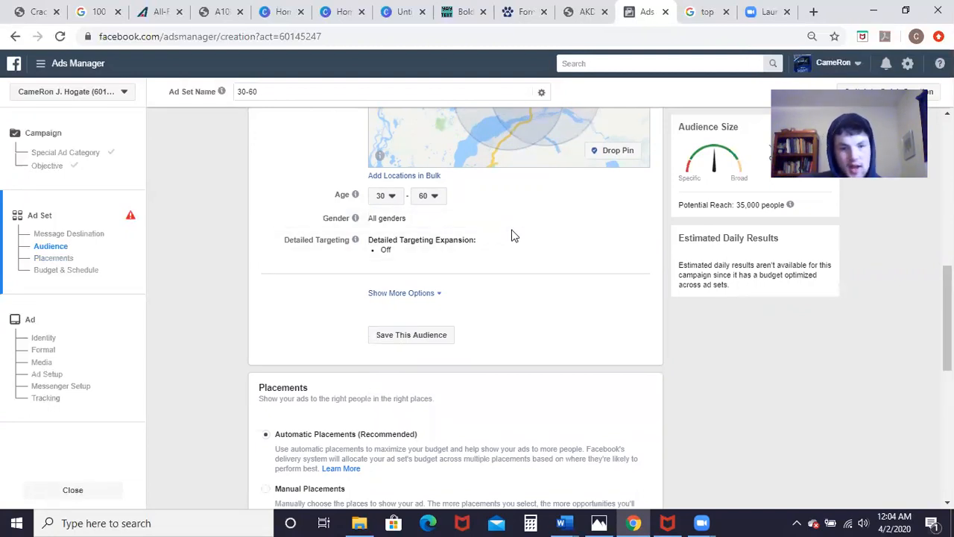
pyautogui.scroll(4, 508, 236)
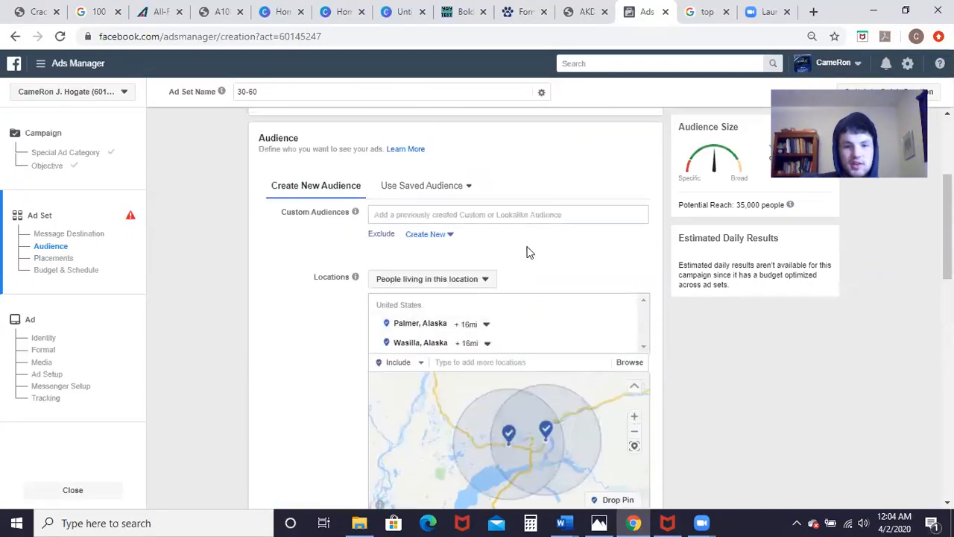
# Step: Edit Detailed Targeting and focus the 'Add demographics, interests or behaviors' field
pyautogui.scroll(-3, 514, 257)
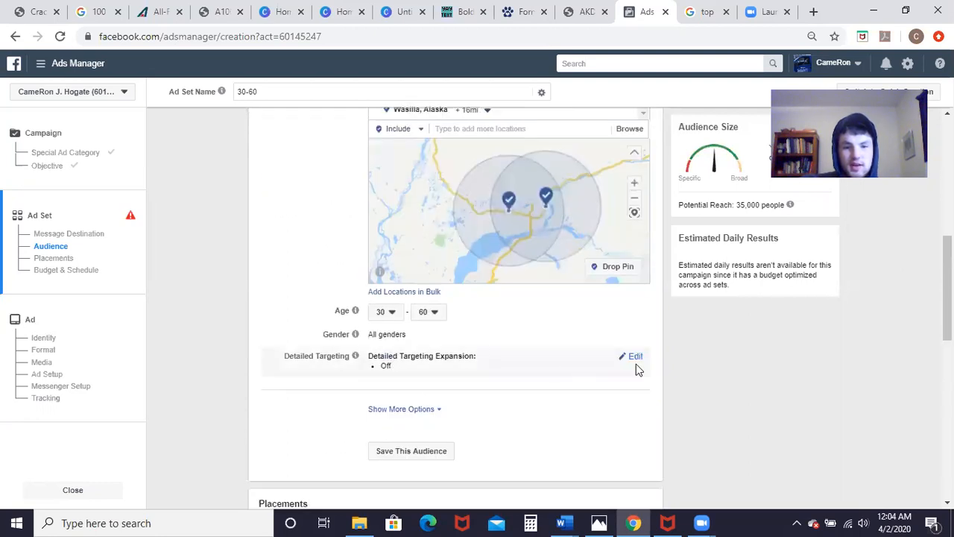
pyautogui.click(634, 356)
pyautogui.scroll(-2, 449, 311)
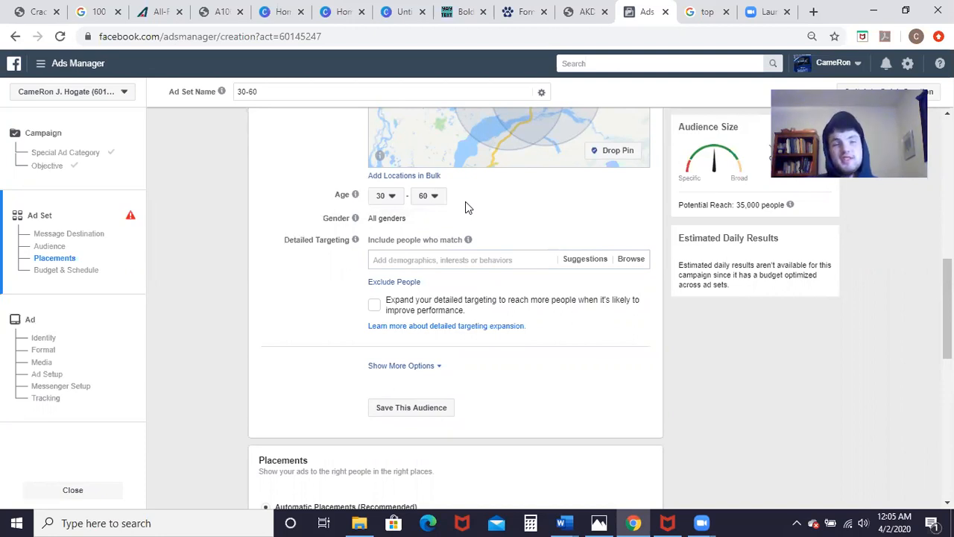
pyautogui.click(497, 259)
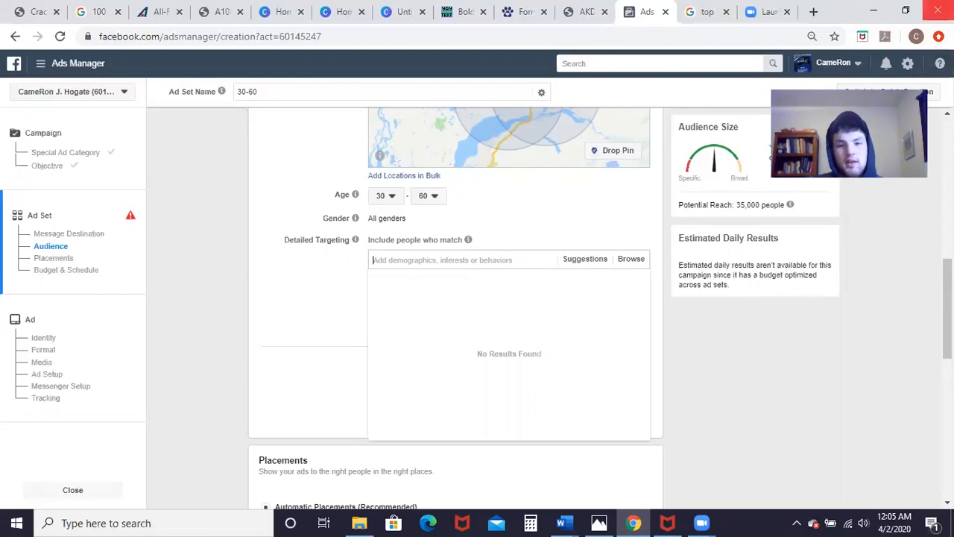
# Step: Add Hunting, Fishing and Outdoor recreation as detailed targeting interests
pyautogui.write('hunin')
pyautogui.write('t')
pyautogui.press('BackSpace')
pyautogui.press('BackSpace')
pyautogui.press('BackSpace')
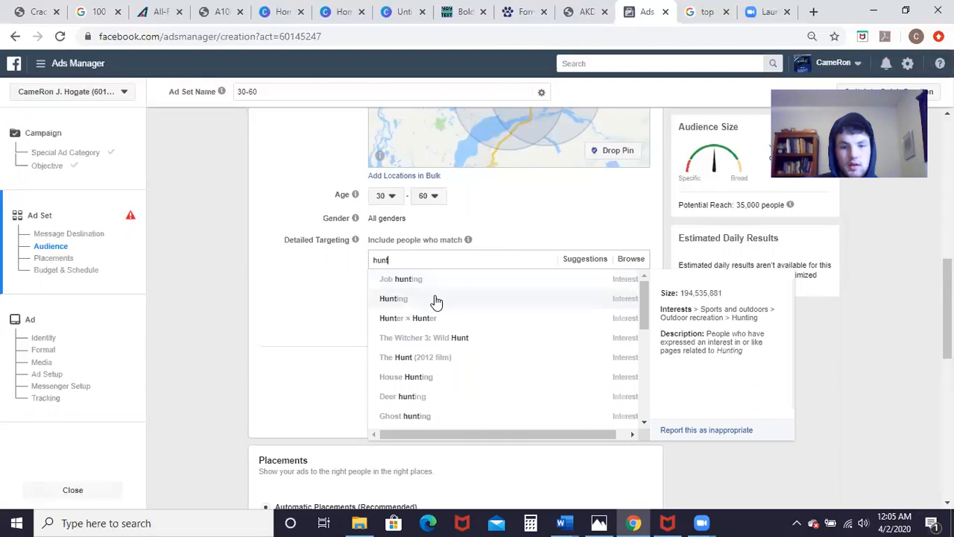
pyautogui.click(436, 299)
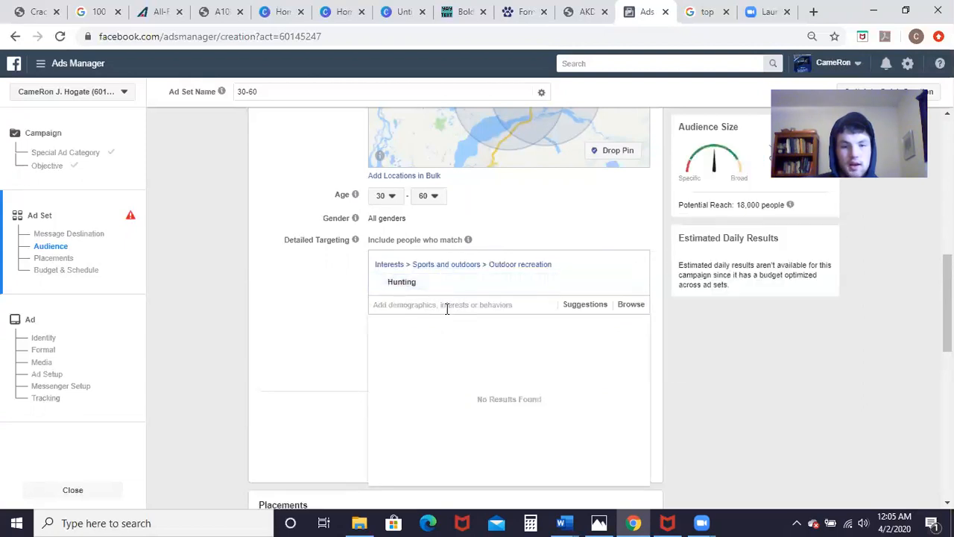
pyautogui.write('fishing')
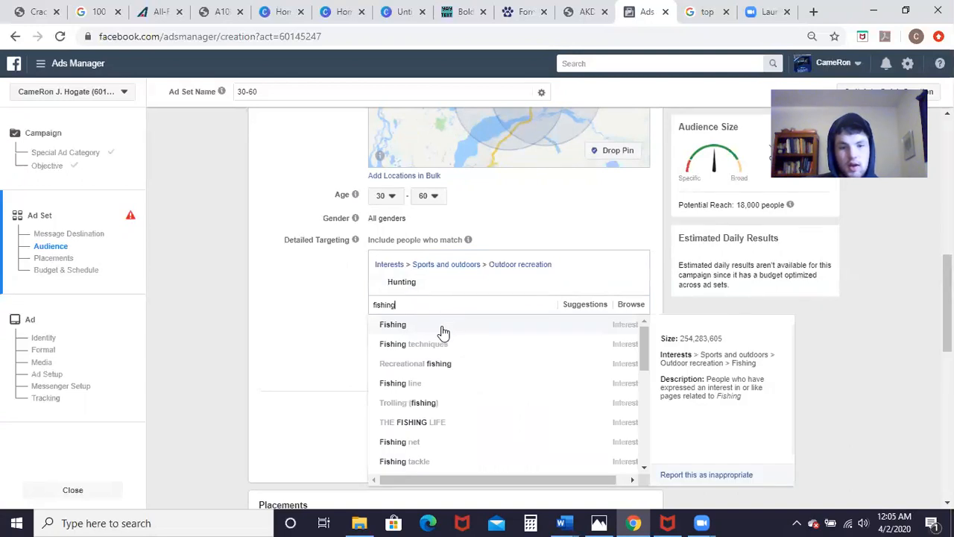
pyautogui.click(440, 330)
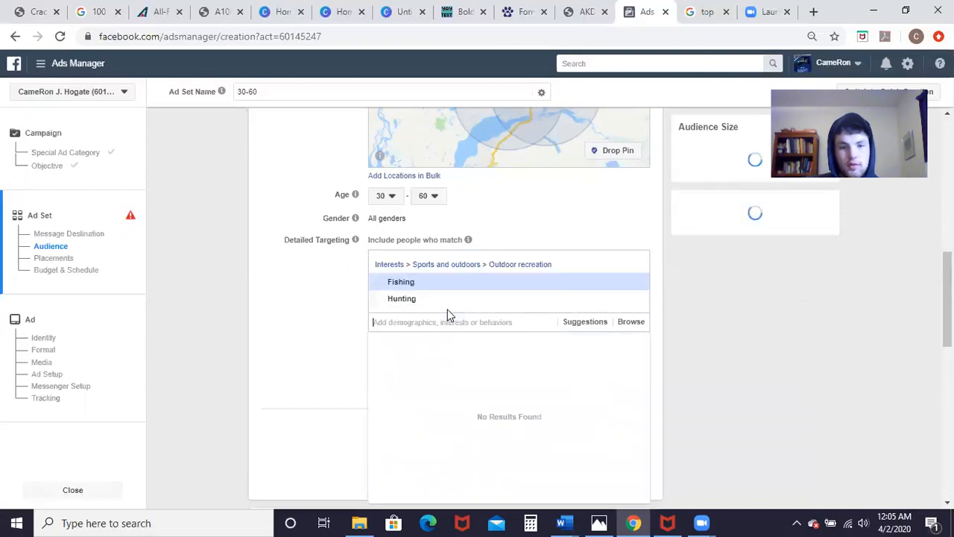
pyautogui.write('outdoor')
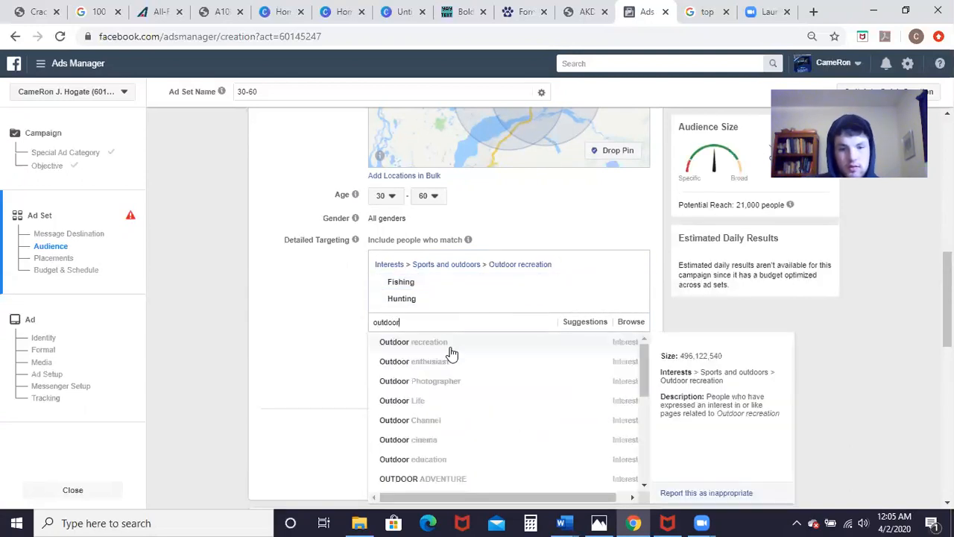
pyautogui.click(449, 344)
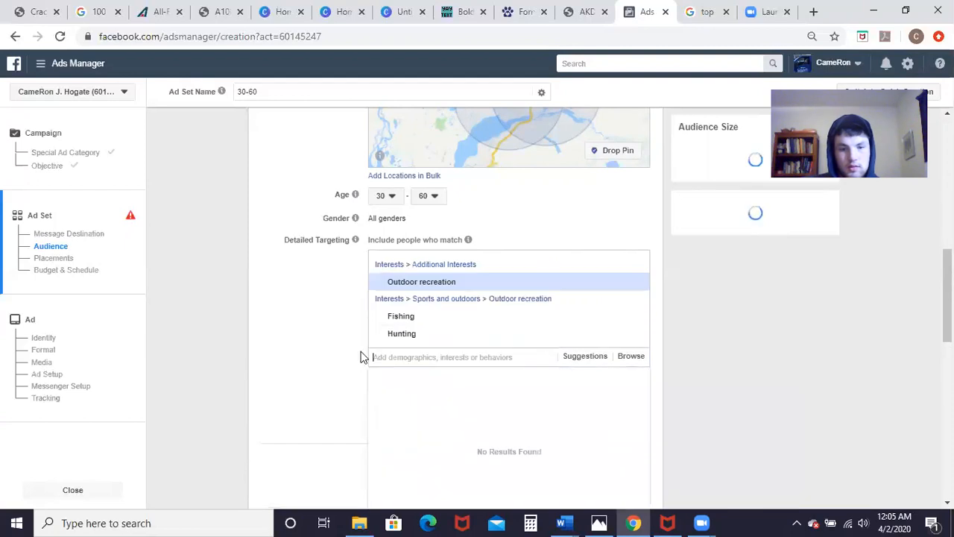
pyautogui.scroll(-2, 311, 339)
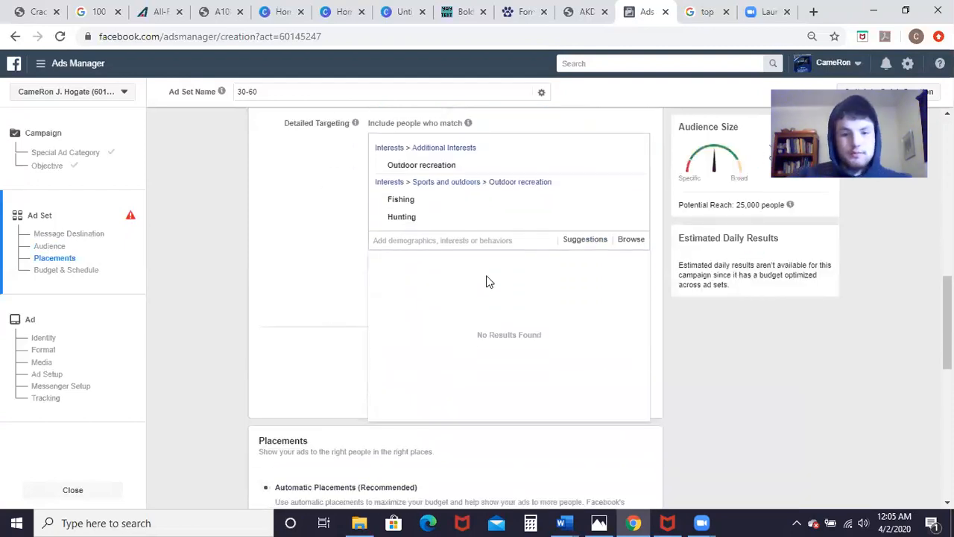
pyautogui.click(331, 258)
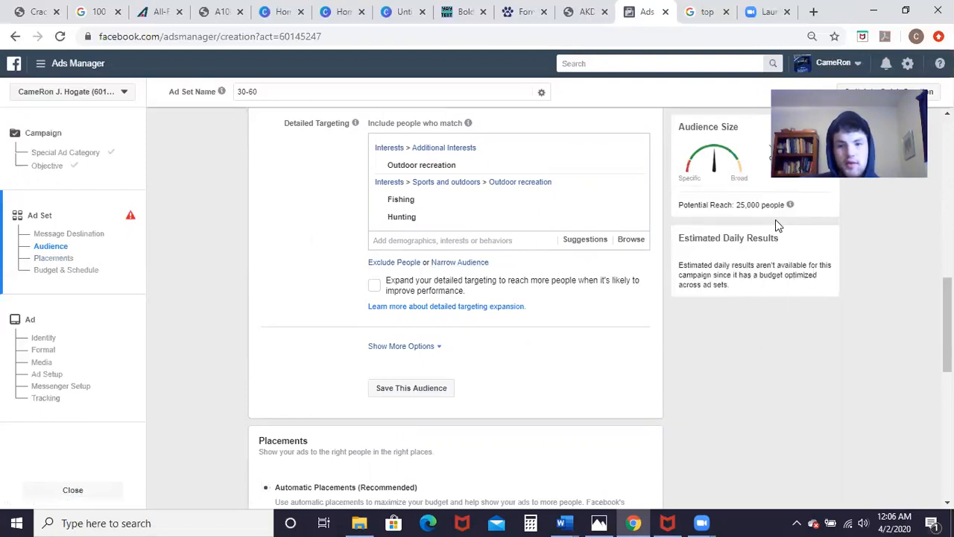
# Step: Add a must-also-match narrowing group and browse to Demographics > Financial > Income
pyautogui.click(453, 262)
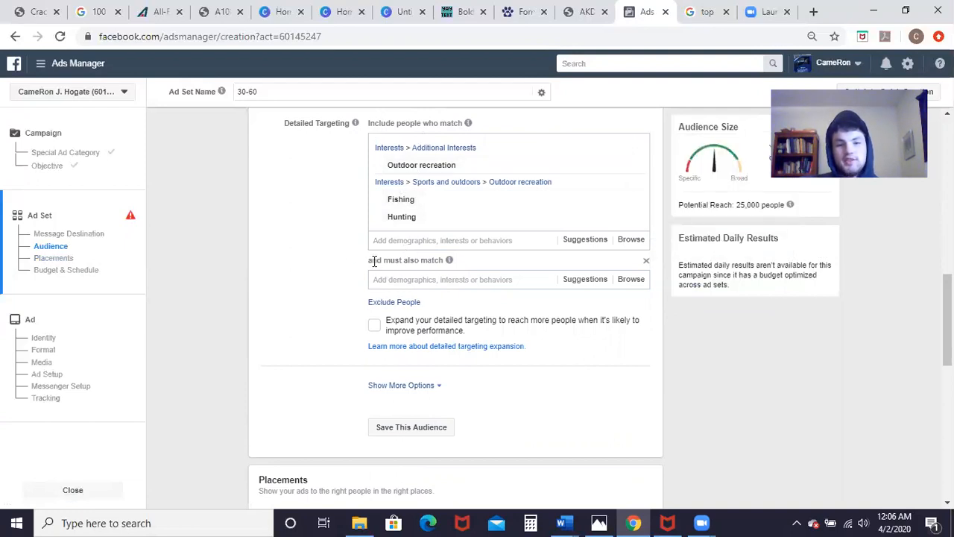
pyautogui.moveTo(369, 260); pyautogui.dragTo(438, 262)
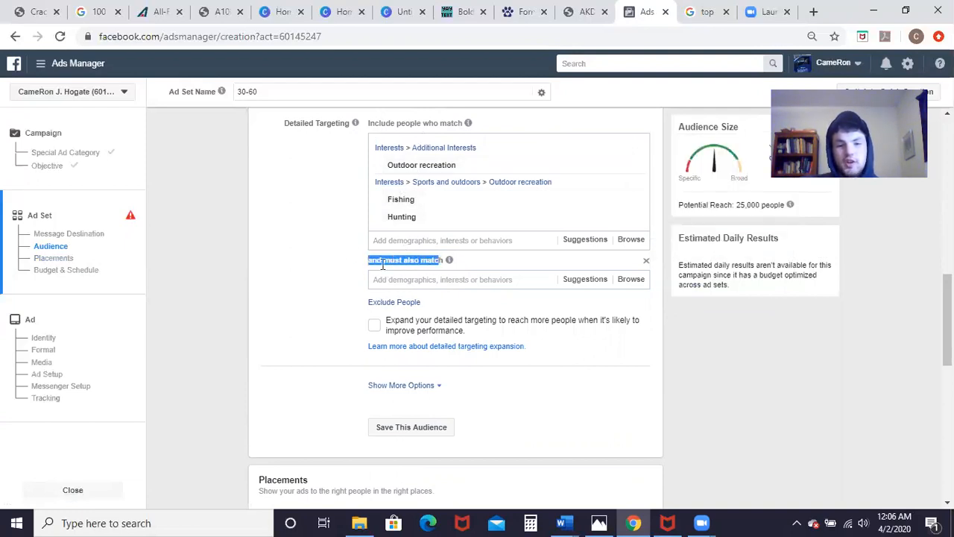
pyautogui.click(360, 265)
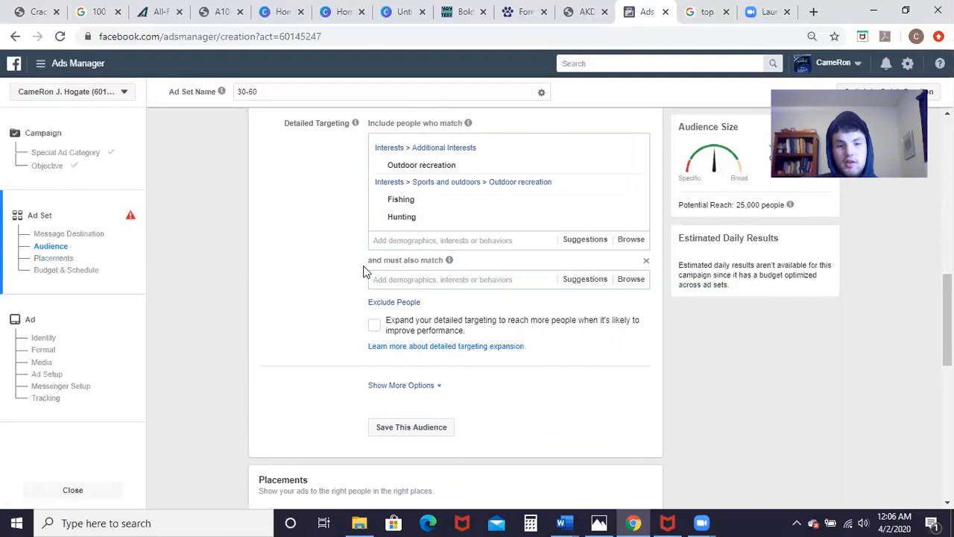
pyautogui.click(629, 282)
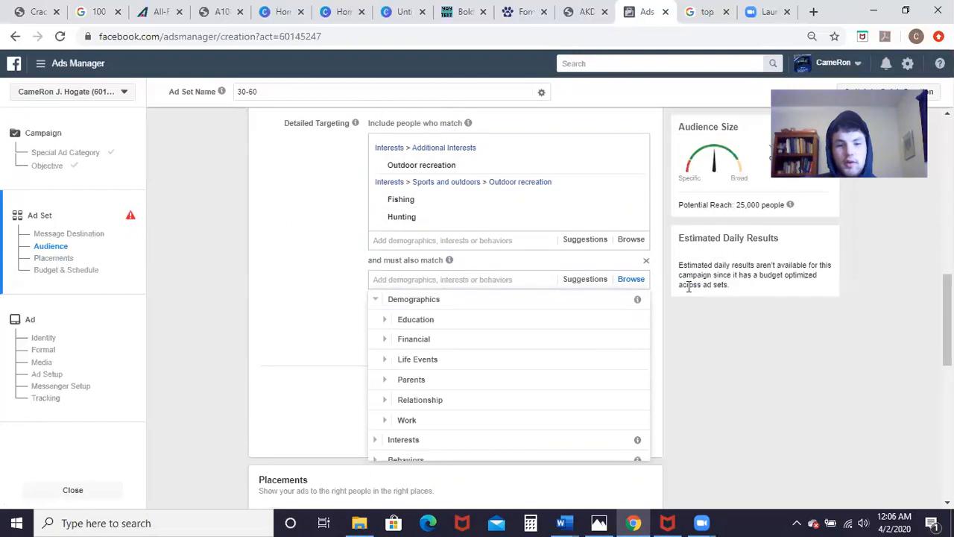
pyautogui.click(447, 343)
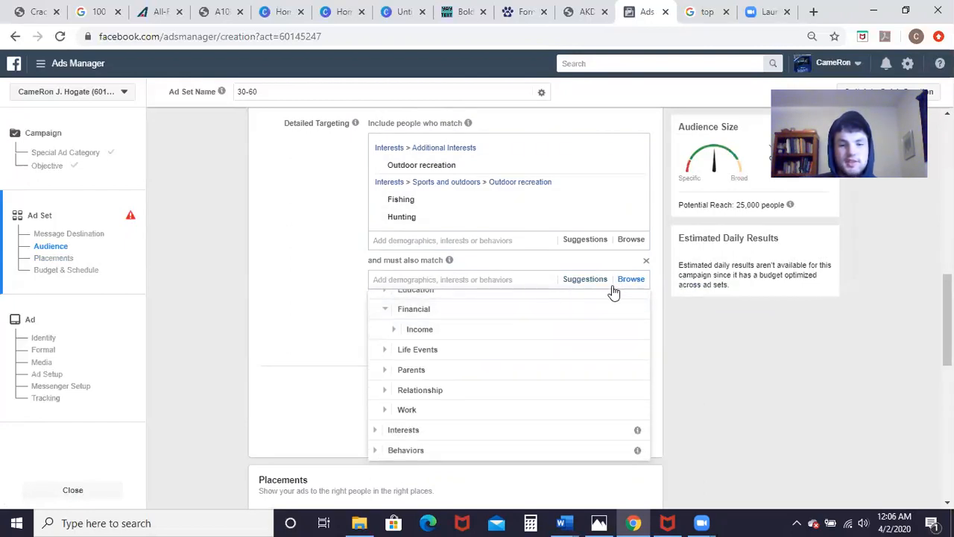
pyautogui.click(440, 330)
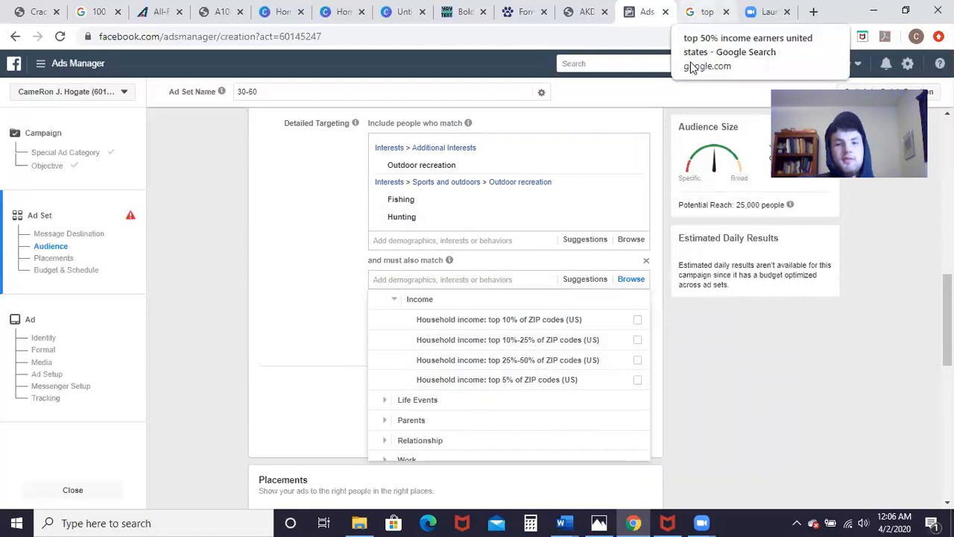
# Step: Review Google results for 'top 50% income earners united states', glancing back at Ads Manager
pyautogui.hotkey('ctrl', 'Tab')
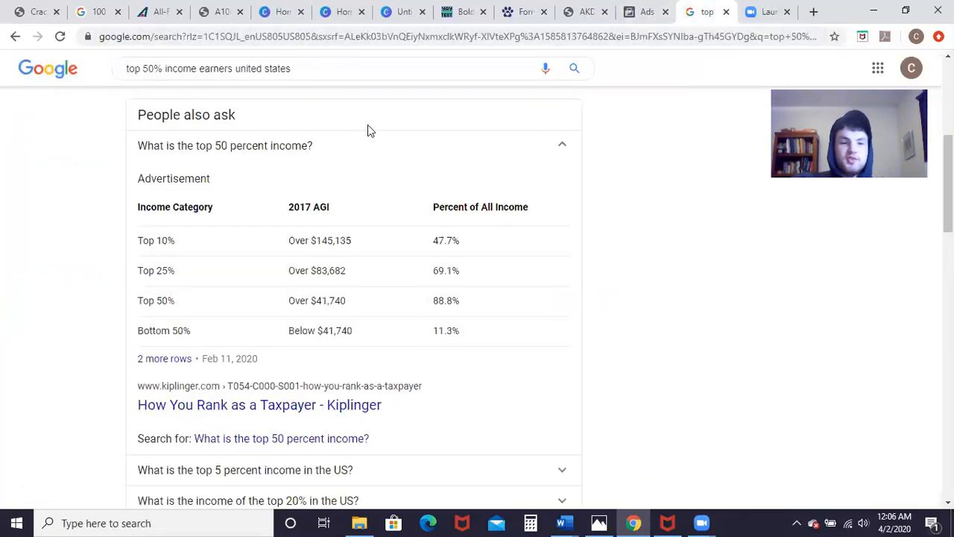
pyautogui.scroll(-2, 367, 124)
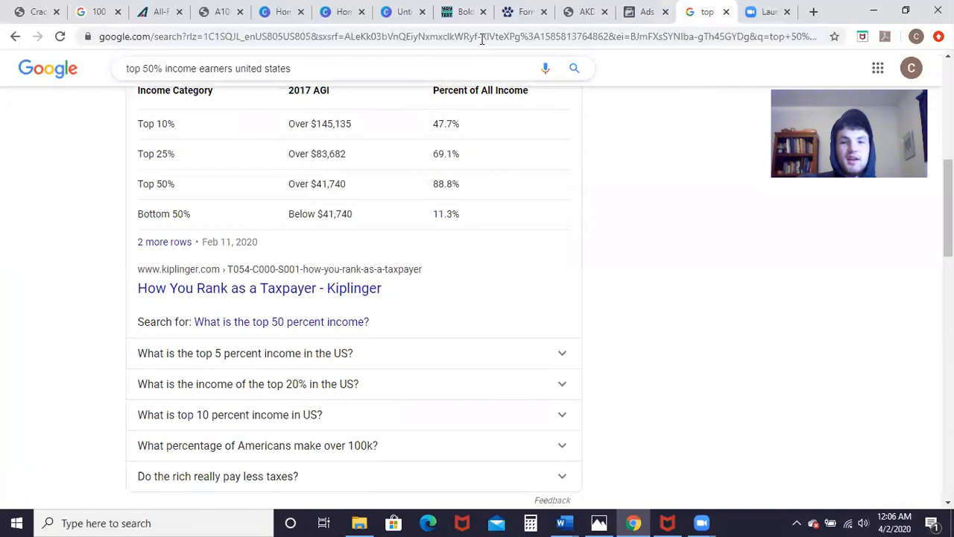
pyautogui.click(640, 11)
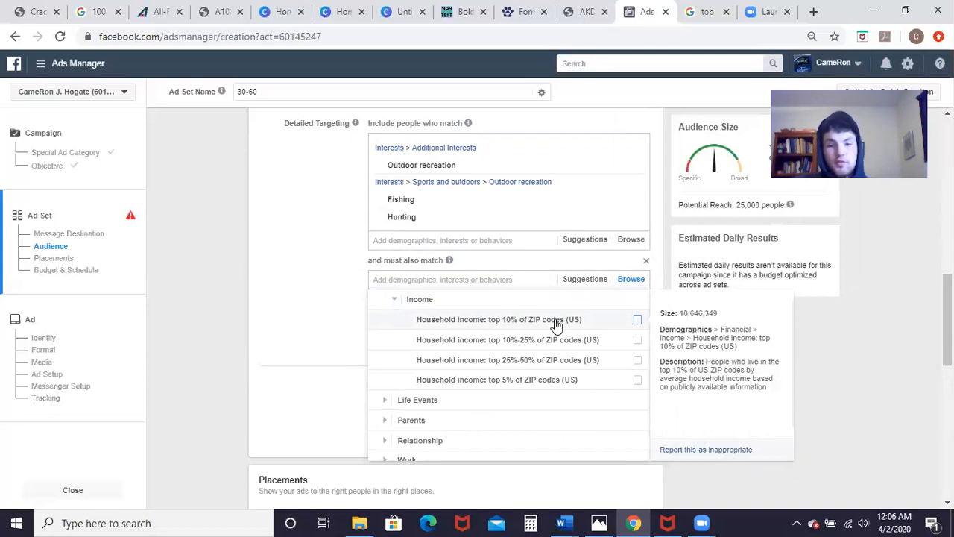
pyautogui.hotkey('ctrl', 'Tab')
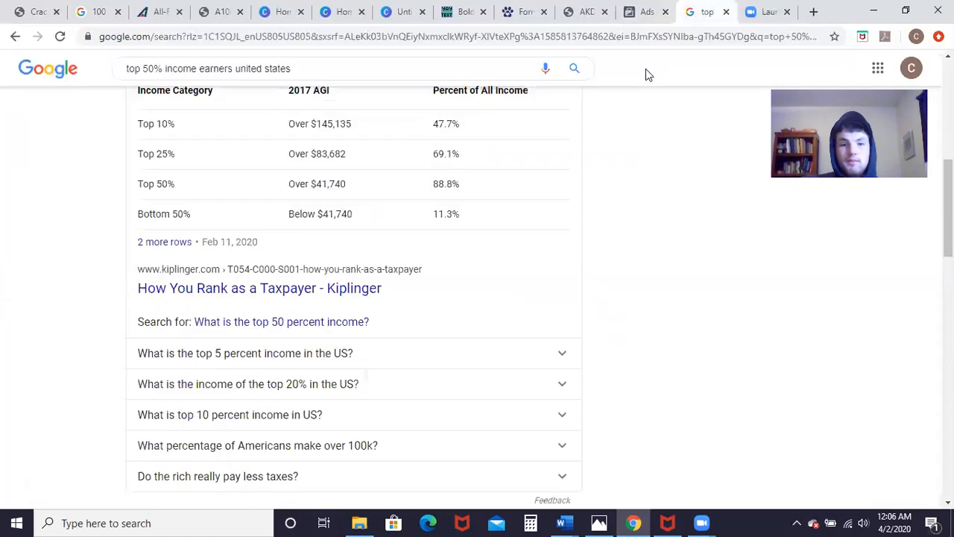
pyautogui.scroll(-3, 362, 300)
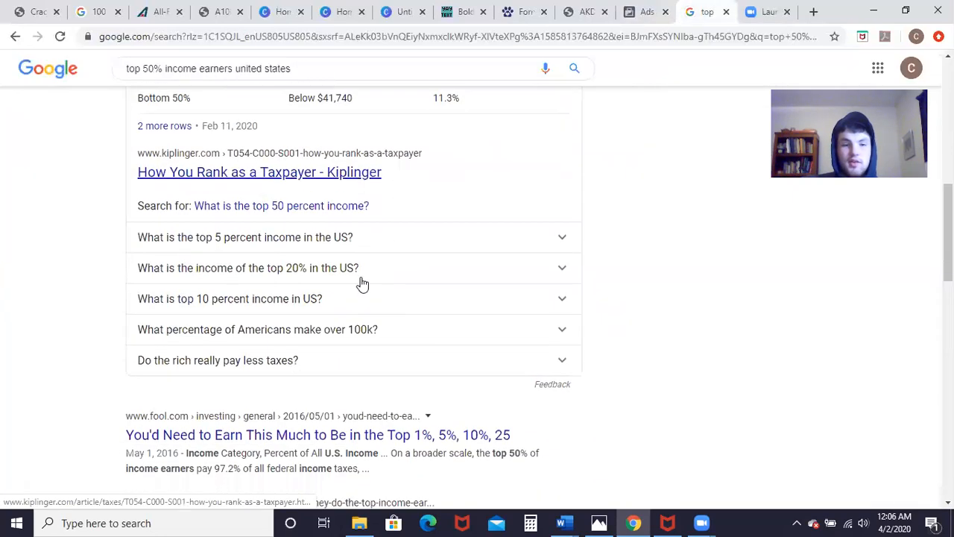
pyautogui.scroll(1, 358, 235)
pyautogui.scroll(-1, 341, 223)
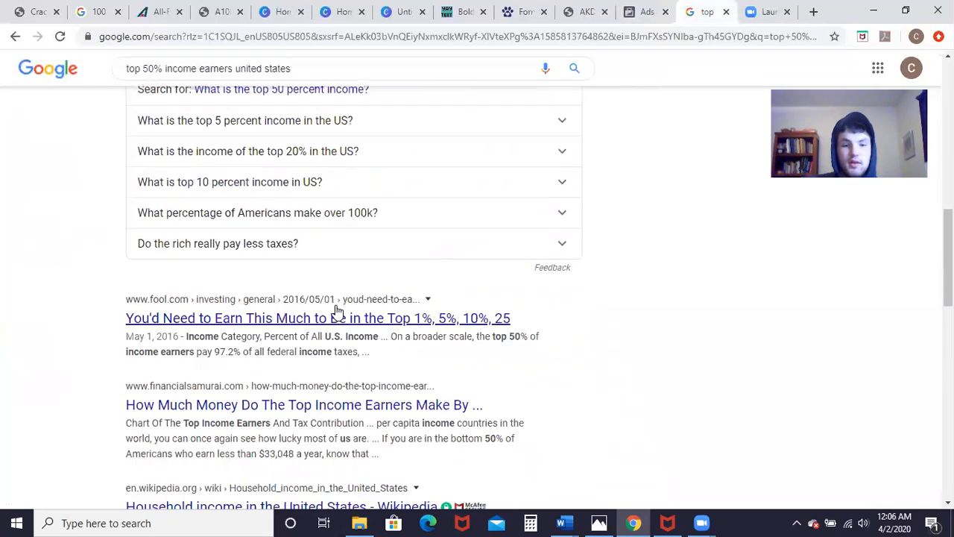
# Step: Read the Motley Fool article's top-earners income table, then return to Ads Manager
pyautogui.click(356, 316)
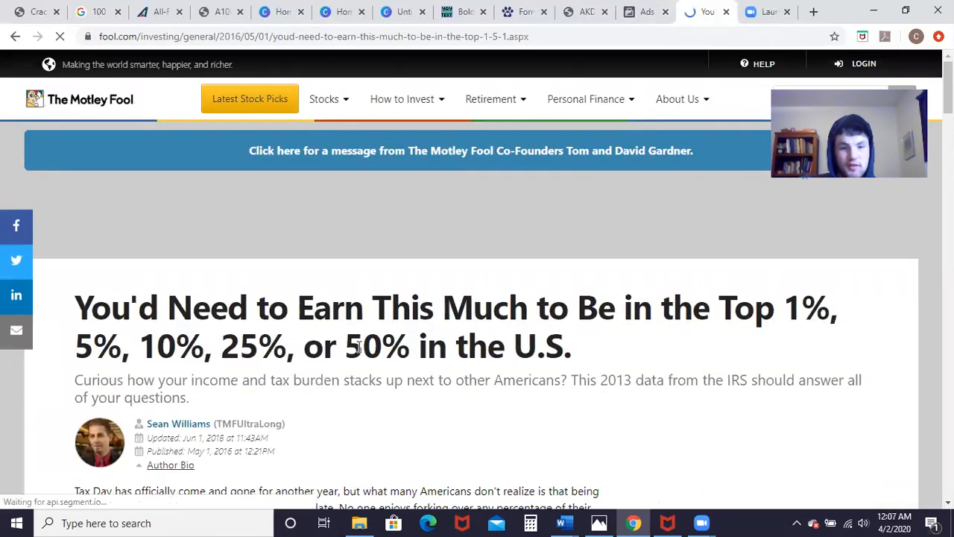
pyautogui.scroll(-5, 357, 348)
pyautogui.scroll(-7, 374, 353)
pyautogui.scroll(2, 374, 356)
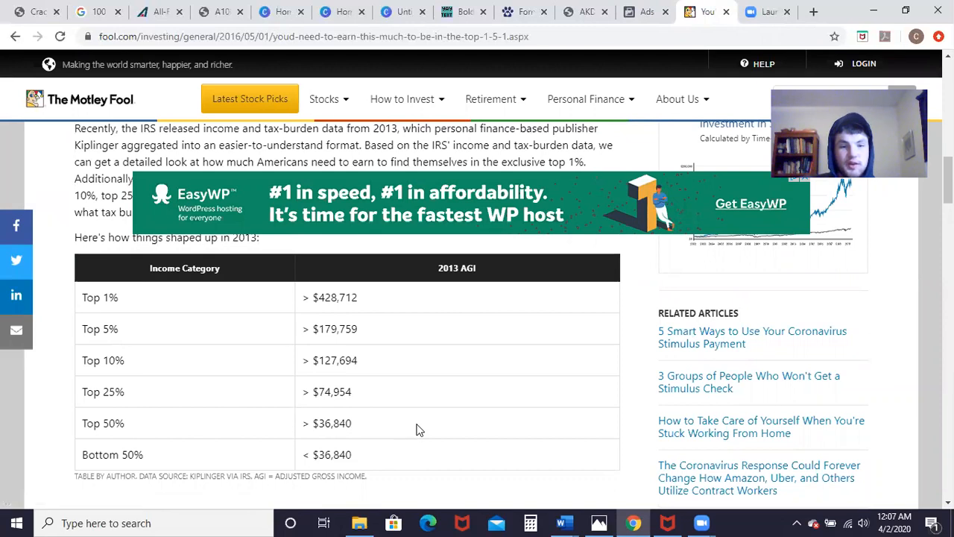
pyautogui.scroll(2, 466, 267)
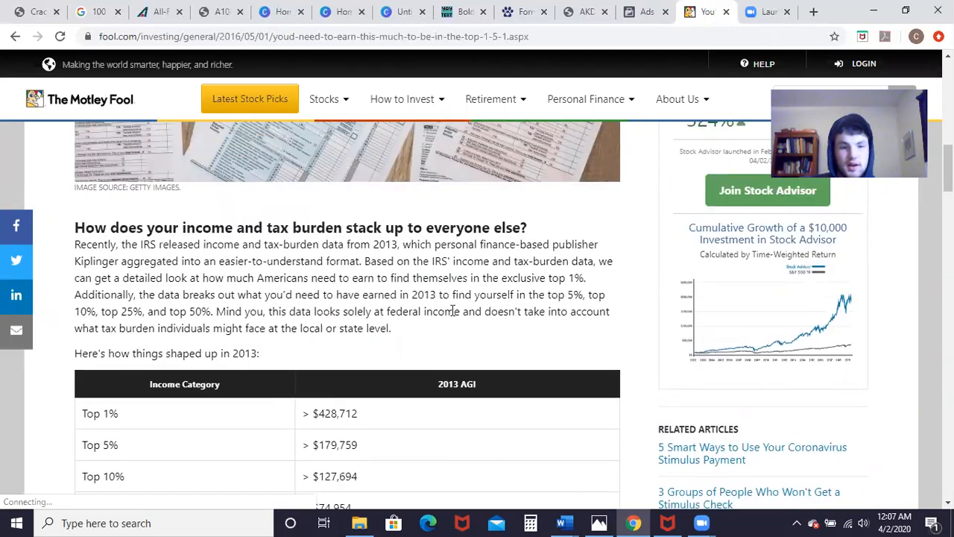
pyautogui.scroll(6, 452, 311)
pyautogui.scroll(2, 452, 311)
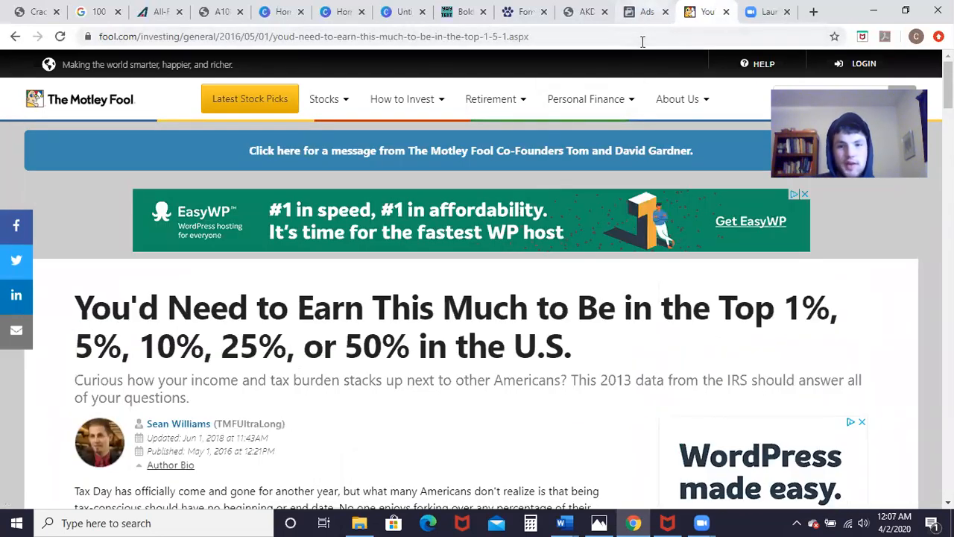
pyautogui.click(643, 11)
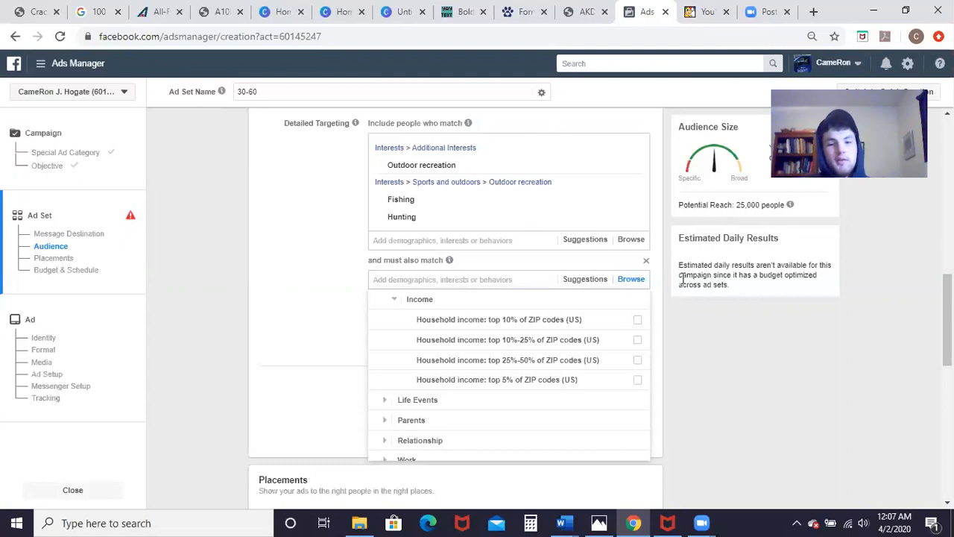
# Step: Tick the top 10% ZIP code income tier and reopen the household income options
pyautogui.click(637, 321)
pyautogui.click(637, 345)
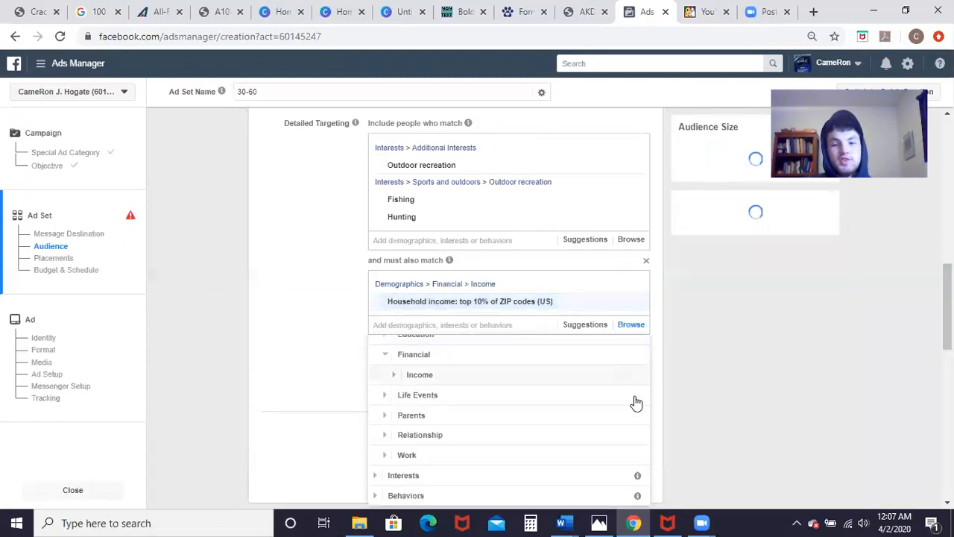
pyautogui.scroll(-2, 630, 390)
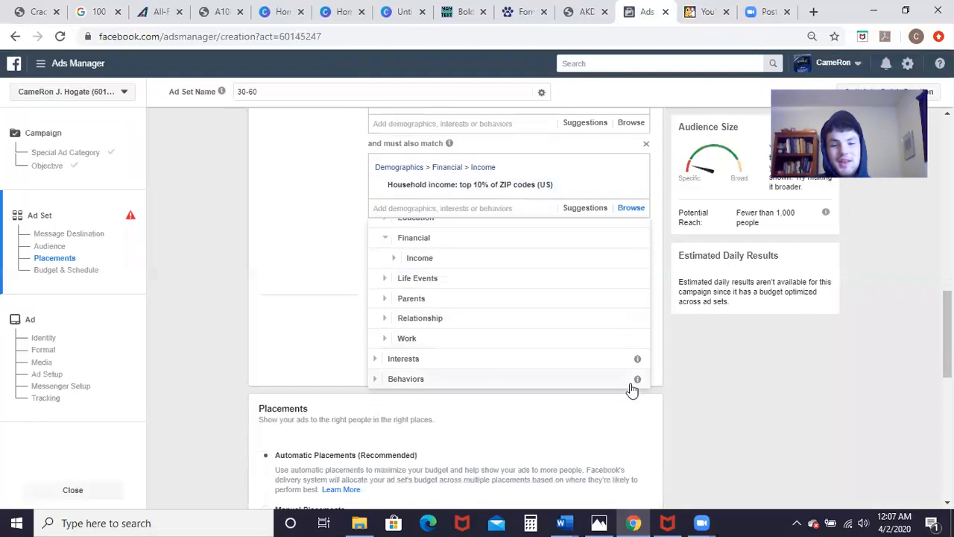
pyautogui.click(521, 249)
pyautogui.click(513, 273)
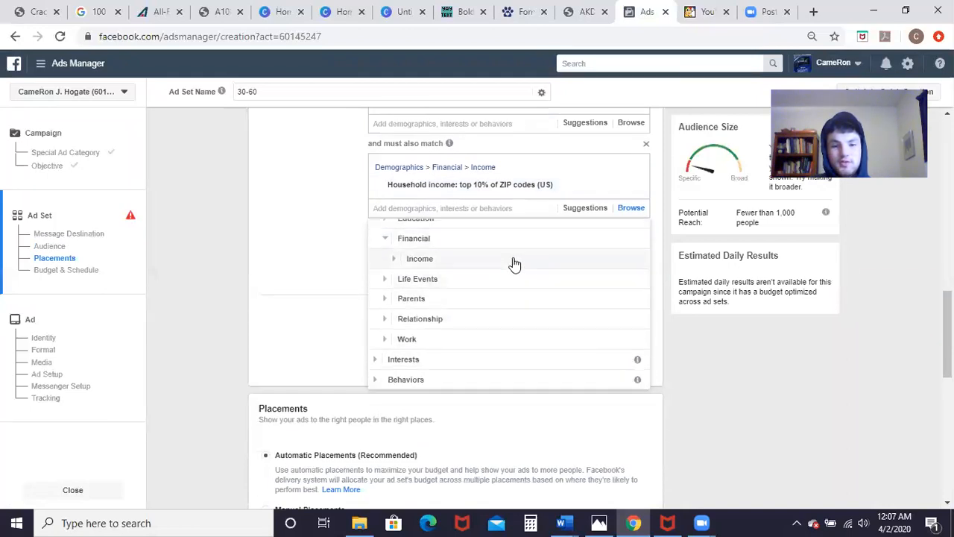
pyautogui.click(514, 262)
# Step: Select top 5%, top 10%, 10%-25% and 25%-50% income tiers, then add an exclusion group
pyautogui.click(638, 311)
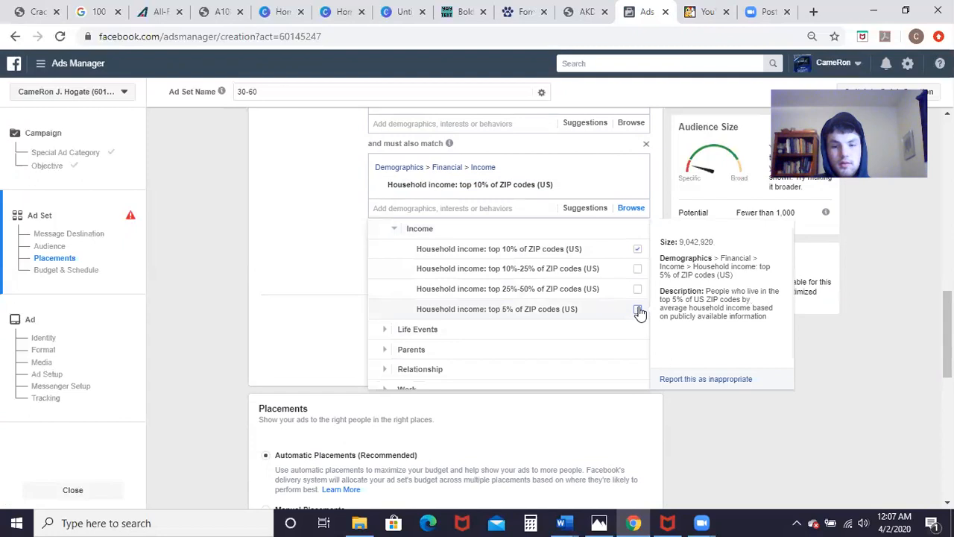
pyautogui.click(638, 306)
pyautogui.click(638, 286)
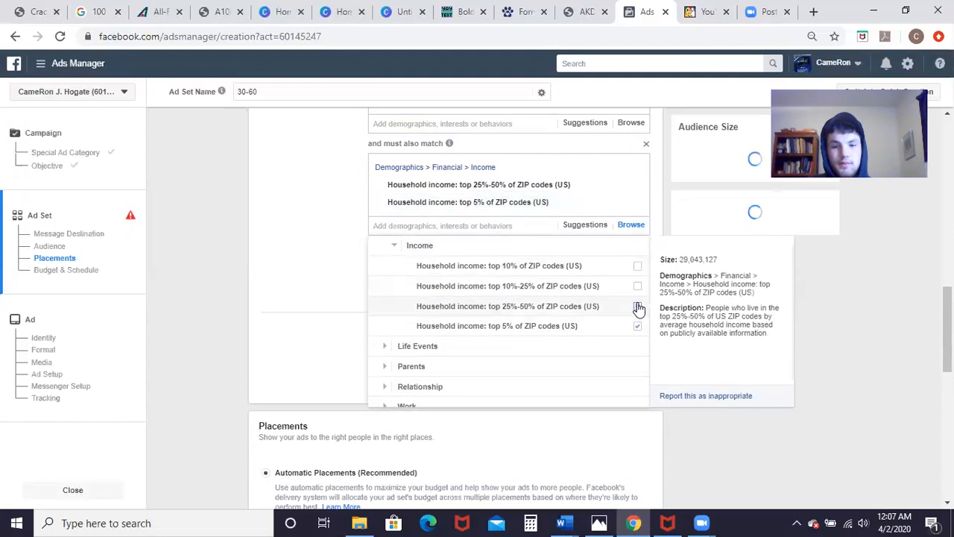
pyautogui.click(638, 306)
pyautogui.click(638, 290)
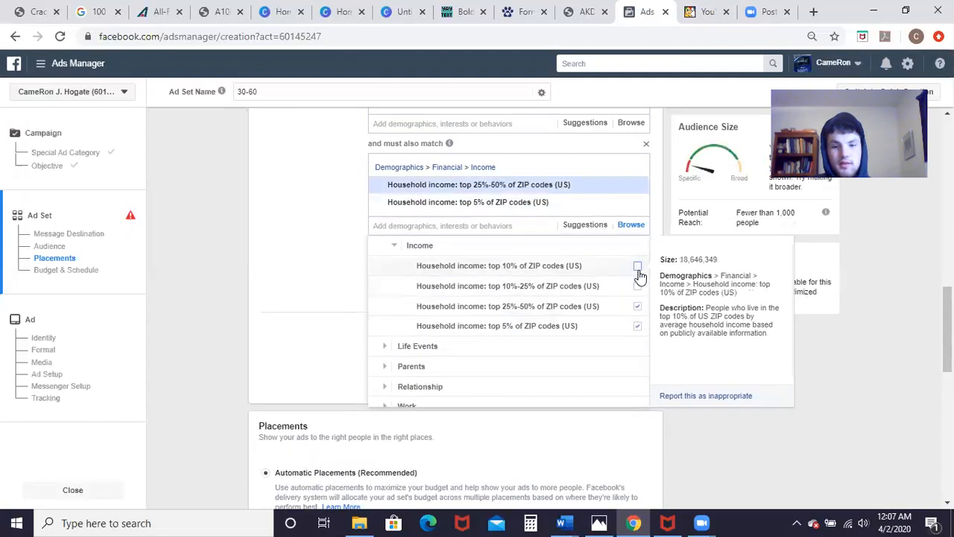
pyautogui.click(638, 286)
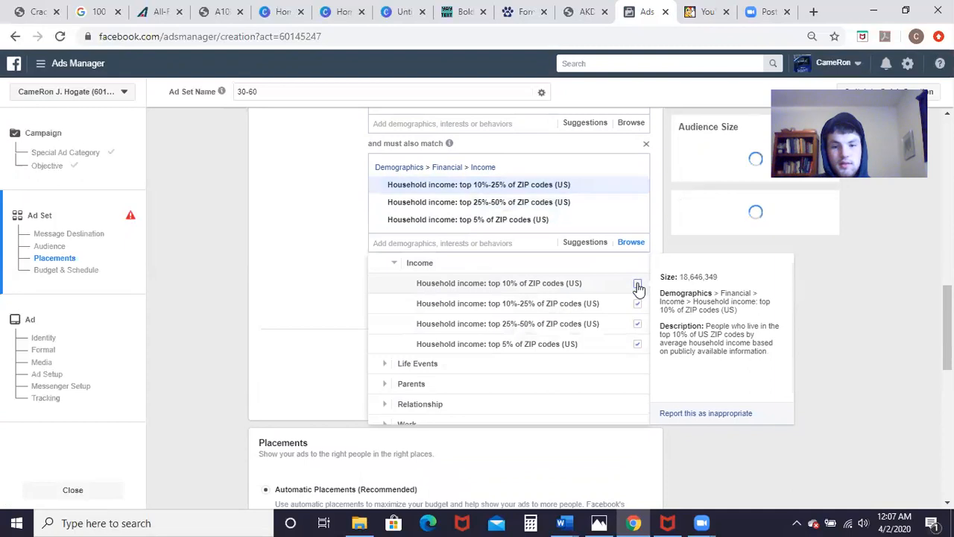
pyautogui.click(571, 280)
pyautogui.click(326, 239)
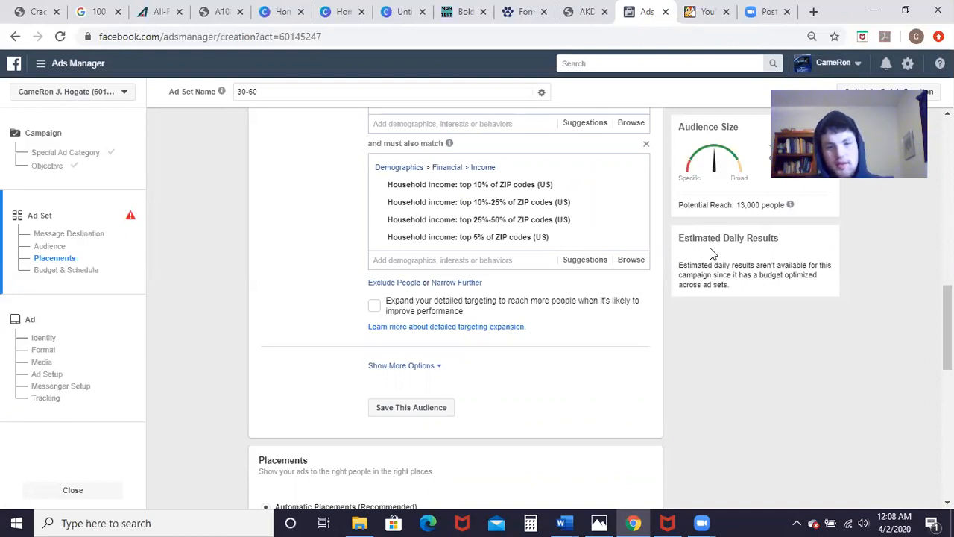
pyautogui.click(391, 284)
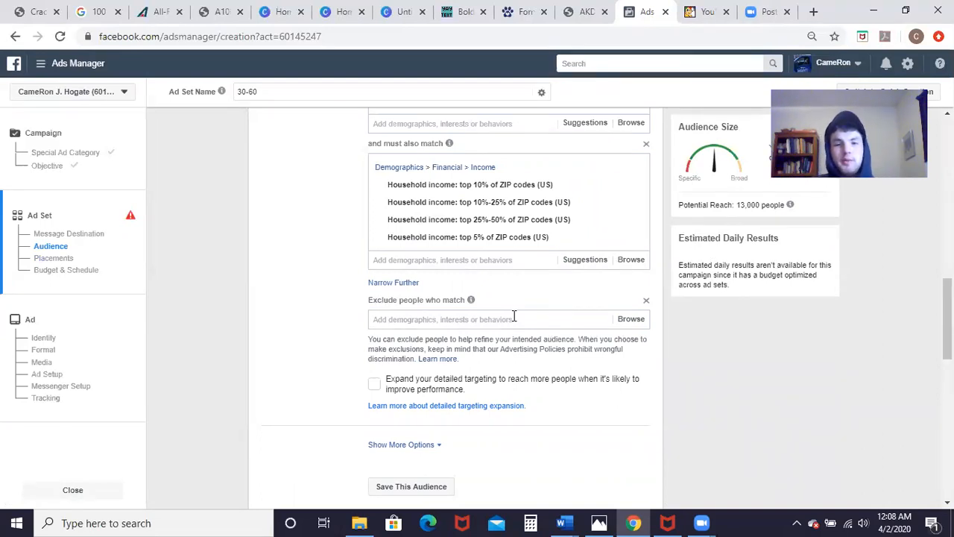
pyautogui.click(395, 283)
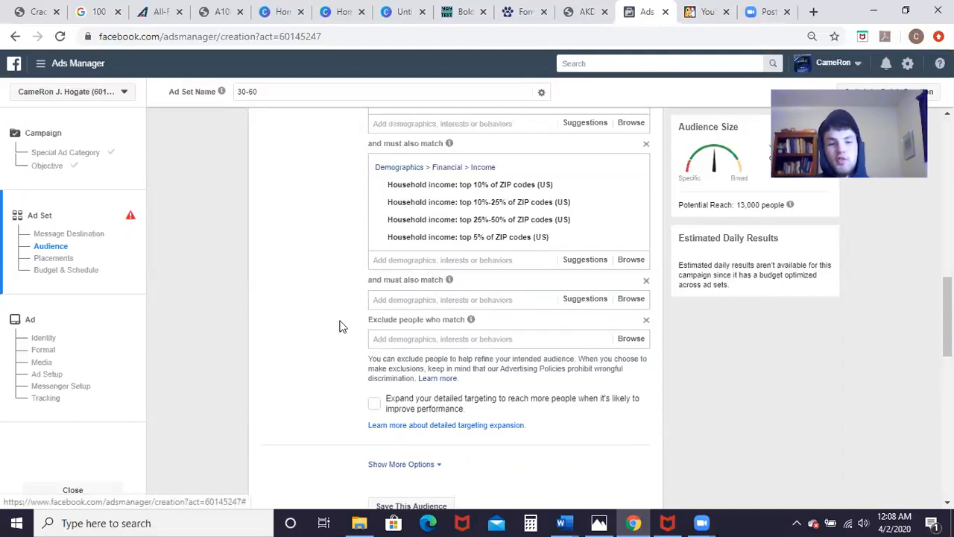
pyautogui.click(400, 300)
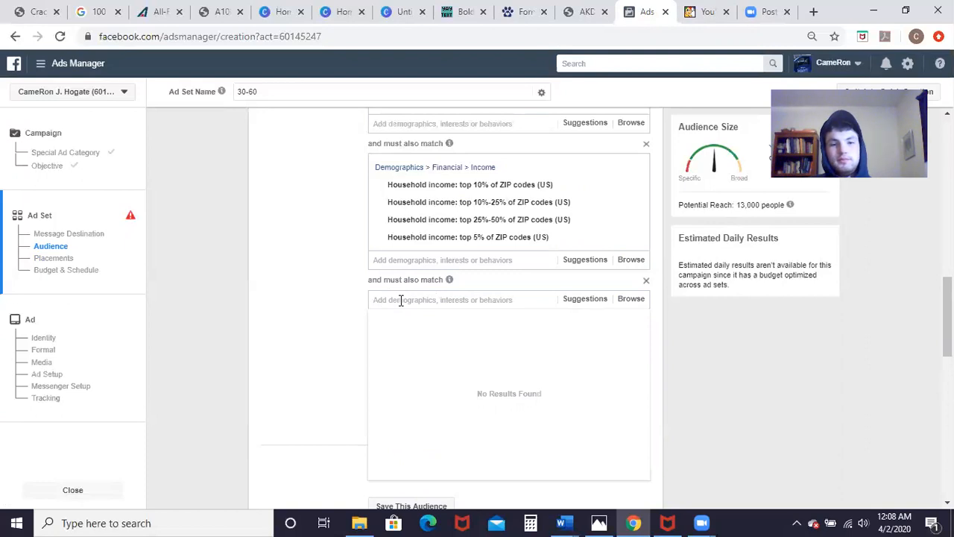
pyautogui.scroll(2, 400, 299)
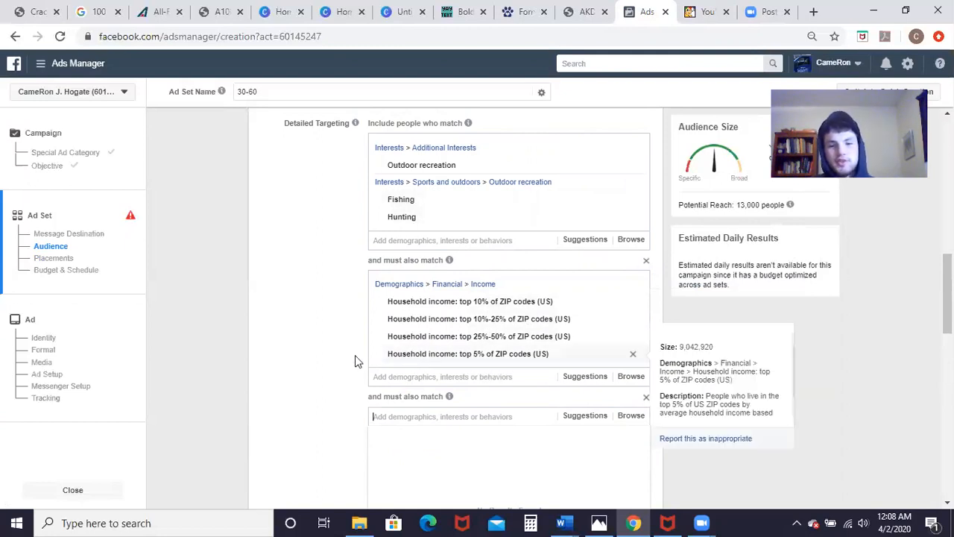
pyautogui.scroll(-2, 336, 362)
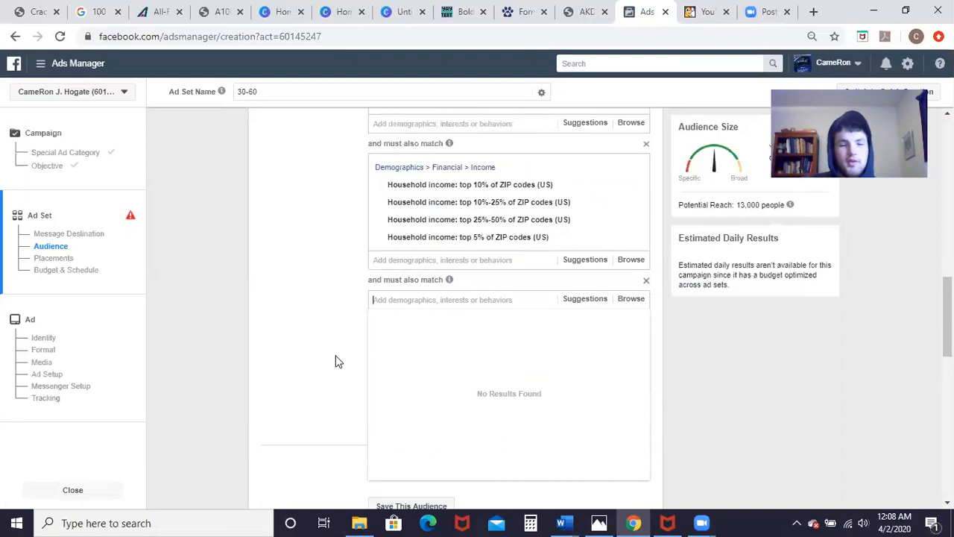
pyautogui.click(646, 280)
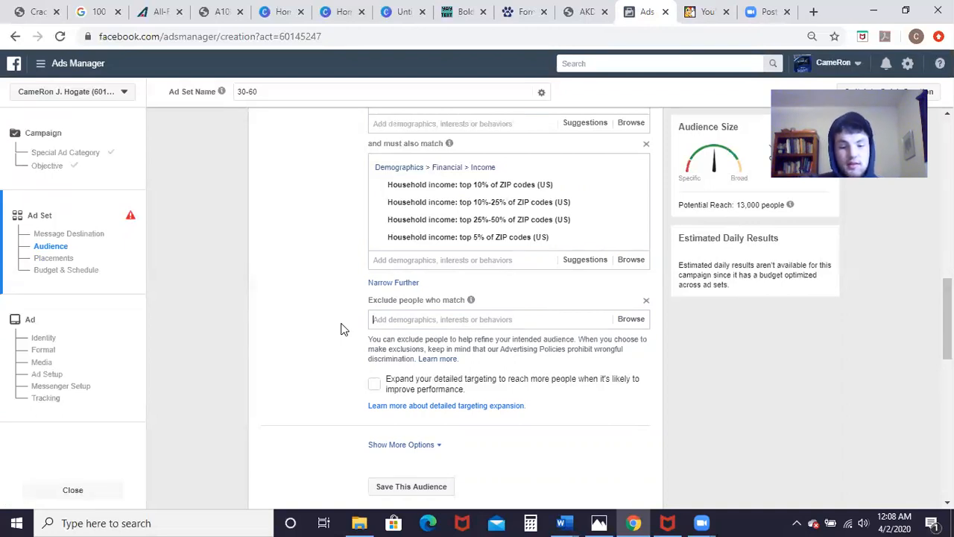
# Step: Exclude the PETA (People for the Ethical Treatment of Animals) interest from the audience
pyautogui.write('peta')
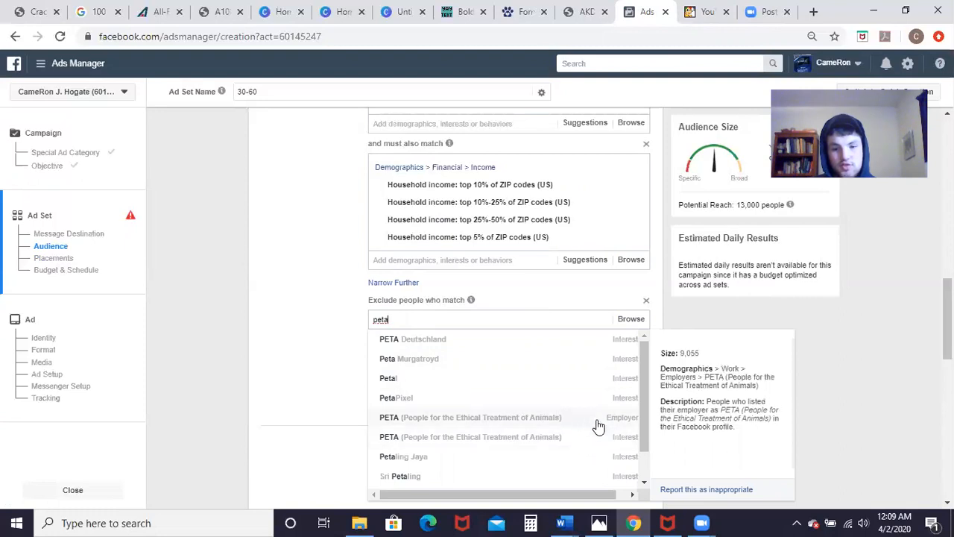
pyautogui.click(505, 440)
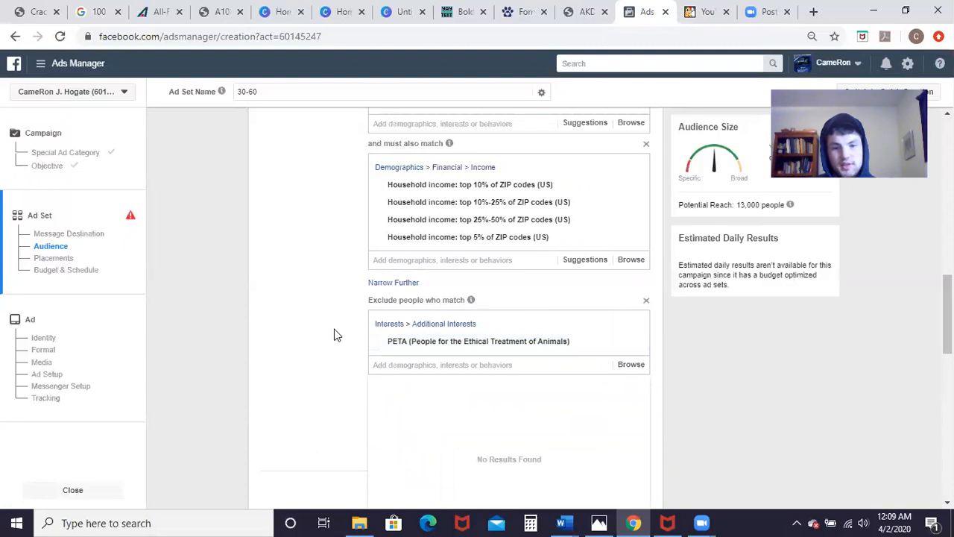
pyautogui.scroll(2, 370, 328)
pyautogui.scroll(2, 371, 328)
pyautogui.scroll(-5, 358, 323)
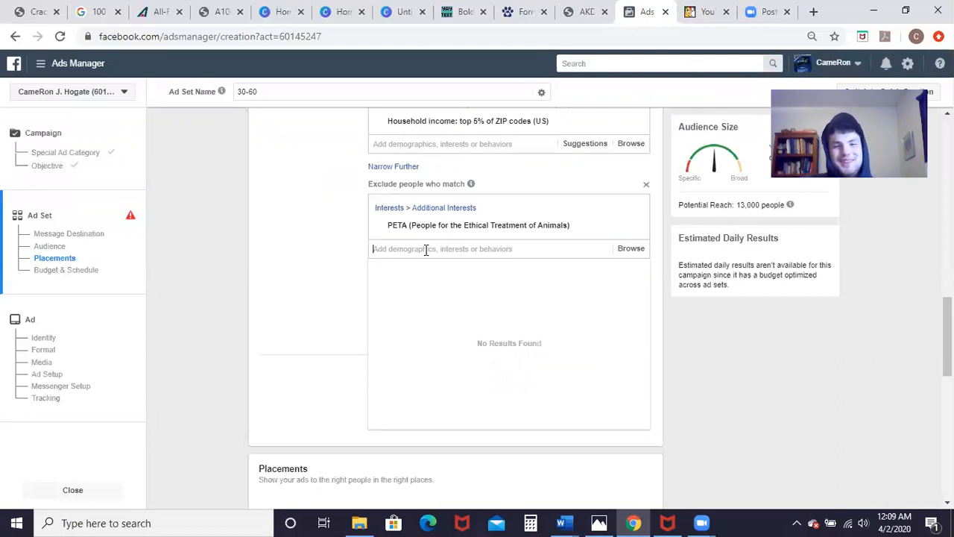
pyautogui.scroll(3, 426, 251)
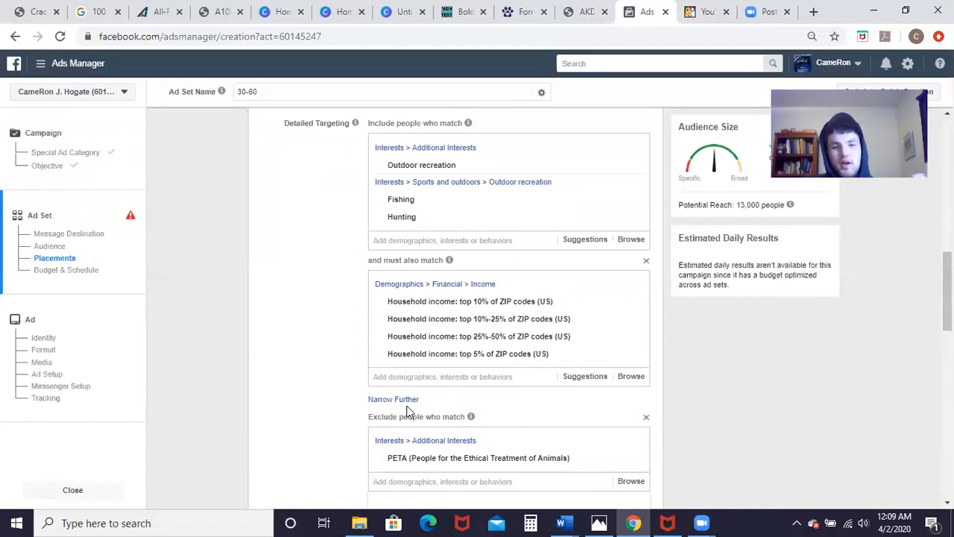
pyautogui.scroll(-2, 341, 386)
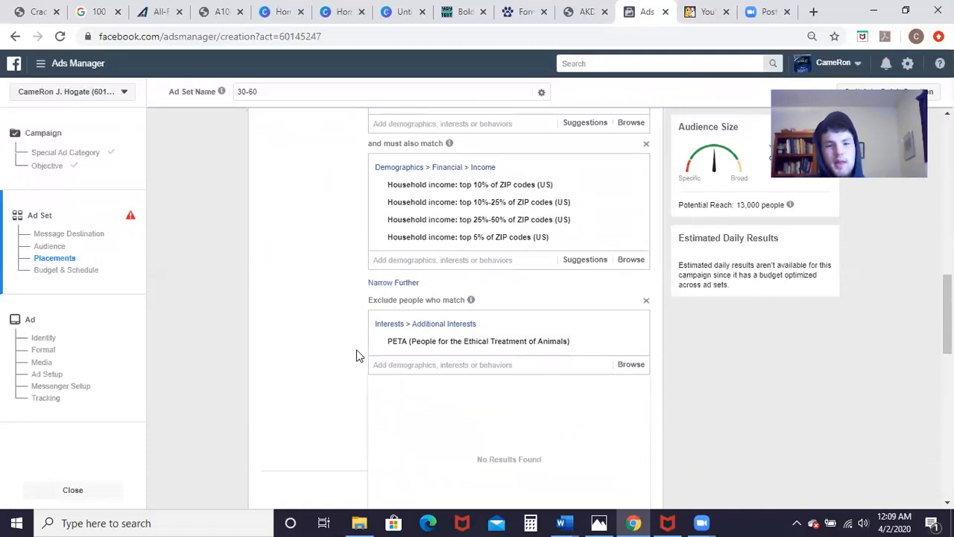
pyautogui.scroll(2, 357, 350)
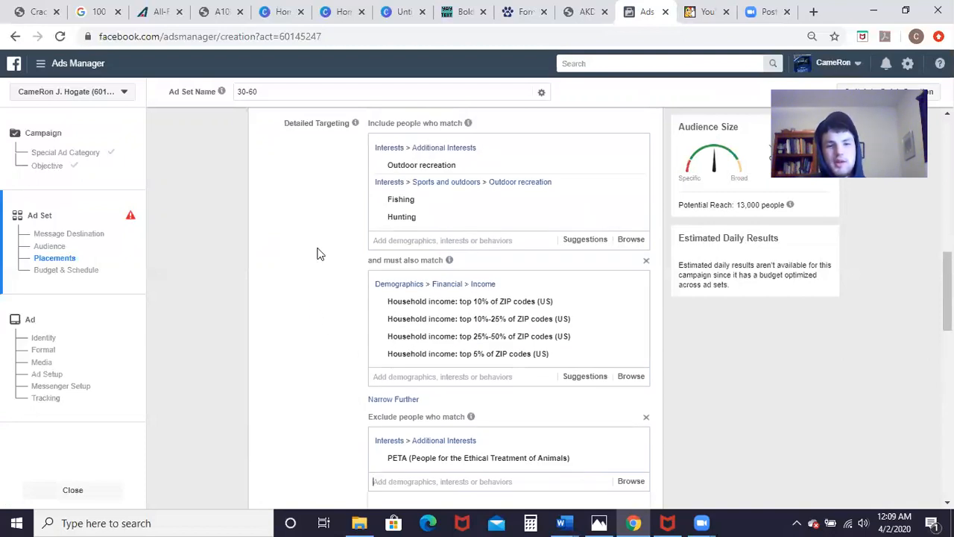
pyautogui.scroll(6, 316, 254)
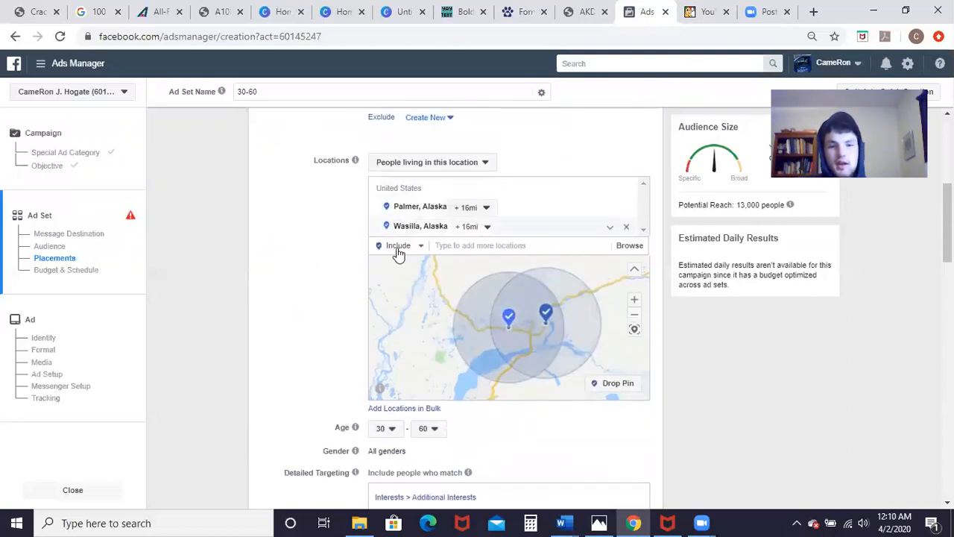
pyautogui.scroll(2, 323, 266)
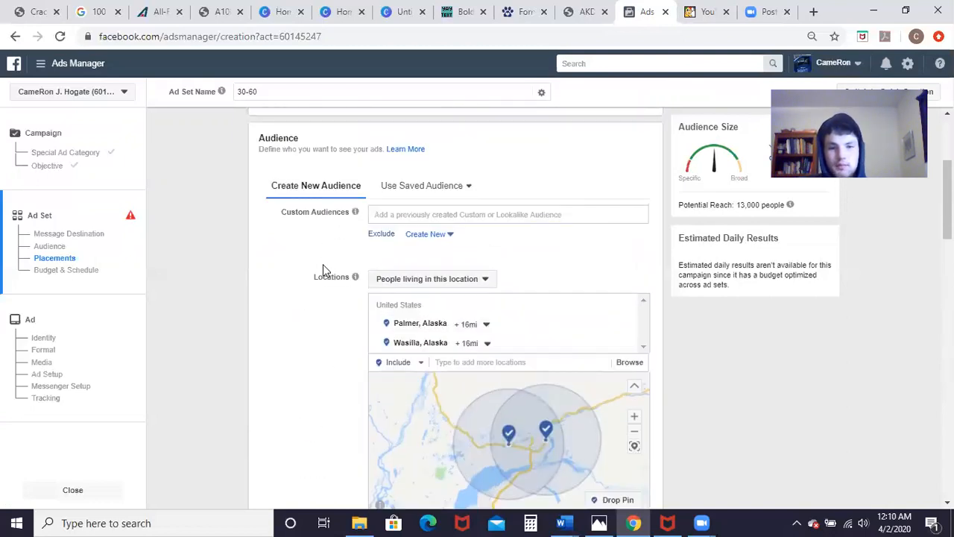
pyautogui.scroll(2, 324, 268)
pyautogui.scroll(-6, 323, 269)
pyautogui.scroll(2, 323, 269)
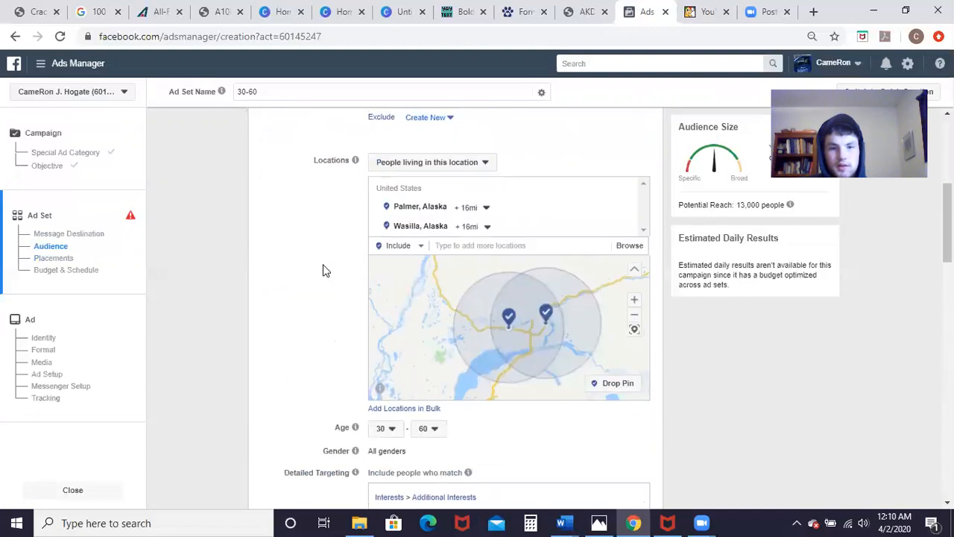
pyautogui.click(496, 245)
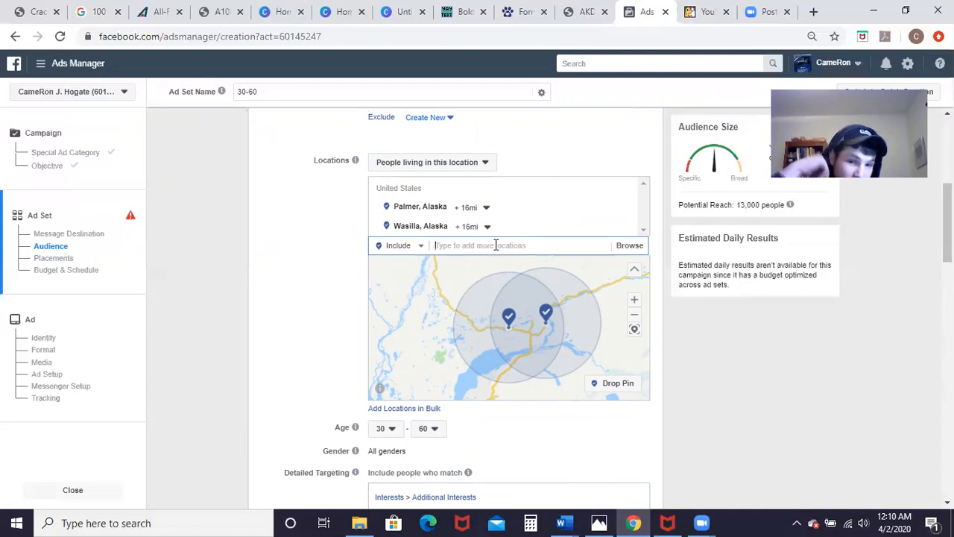
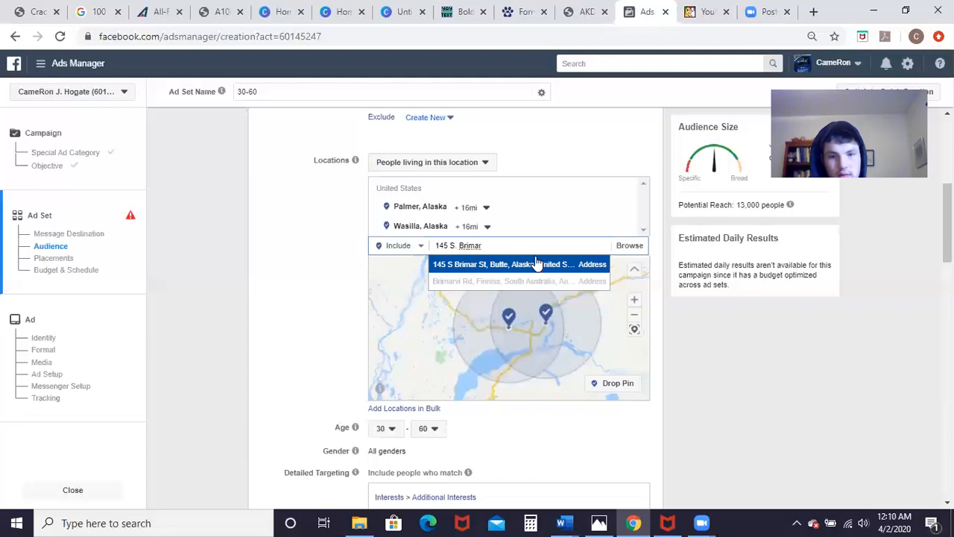
# Step: Add a Butte, Alaska street address as a third target location and slide its radius toward 1 mile
pyautogui.click(535, 264)
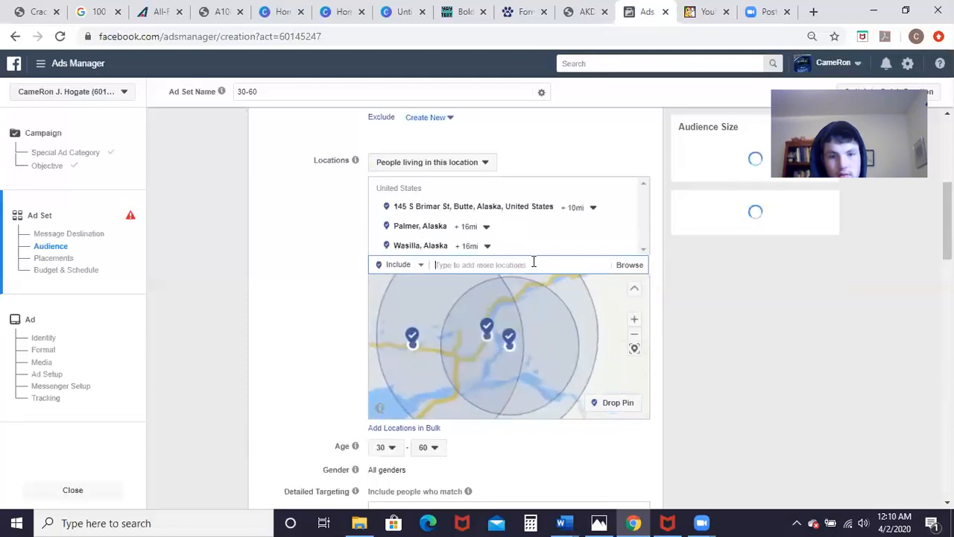
pyautogui.click(578, 207)
pyautogui.moveTo(573, 249); pyautogui.dragTo(566, 249)
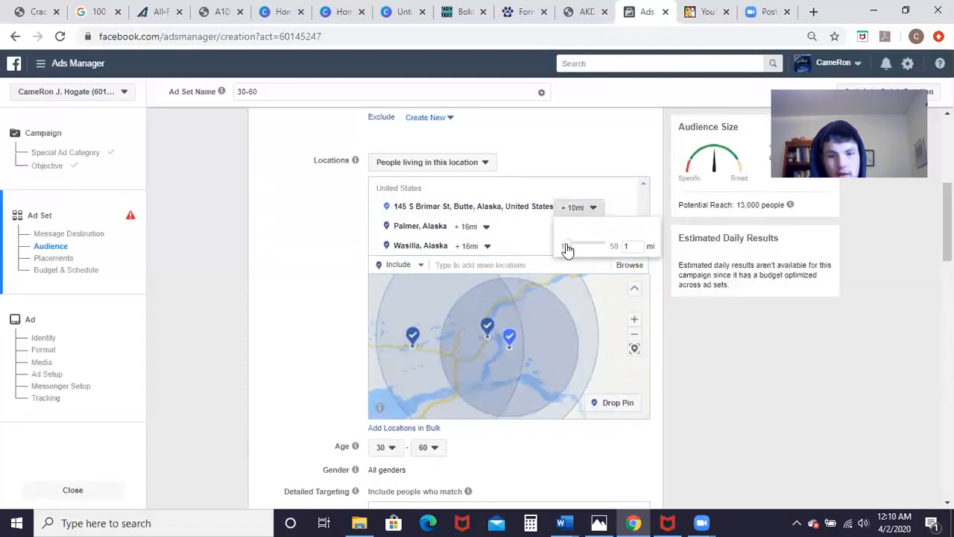
# Step: Apply the +1 mi radius to the Butte street-address location
pyautogui.click(185, 273)
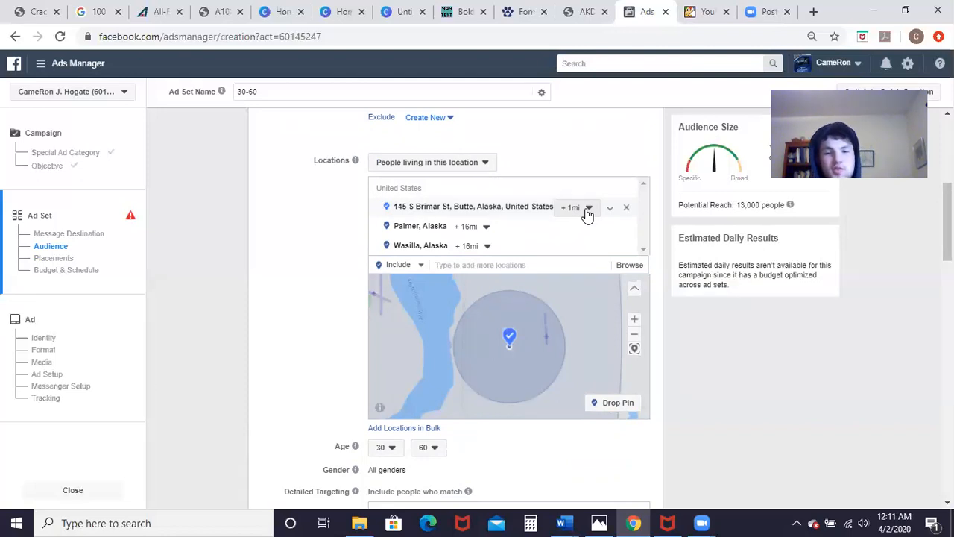
pyautogui.scroll(-2, 337, 228)
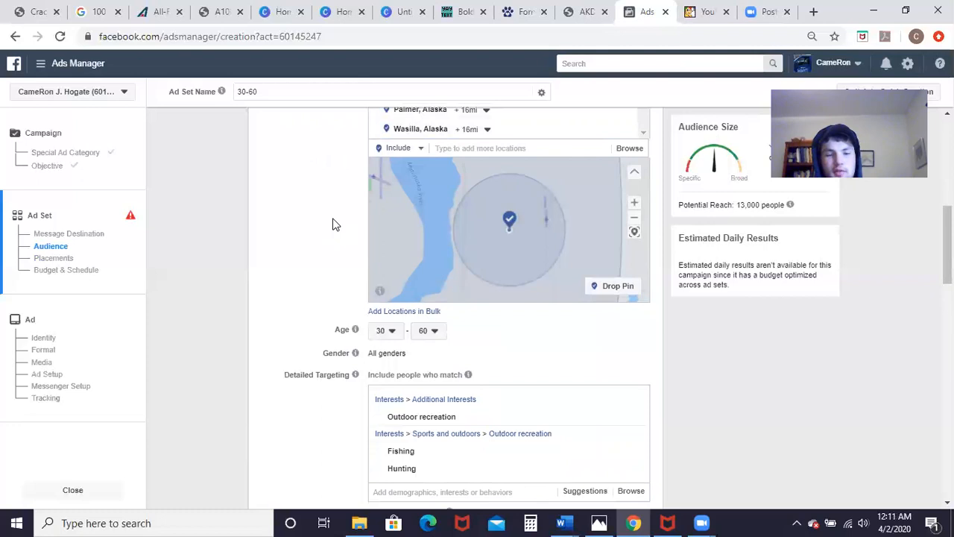
pyautogui.scroll(4, 333, 225)
pyautogui.scroll(-2, 334, 223)
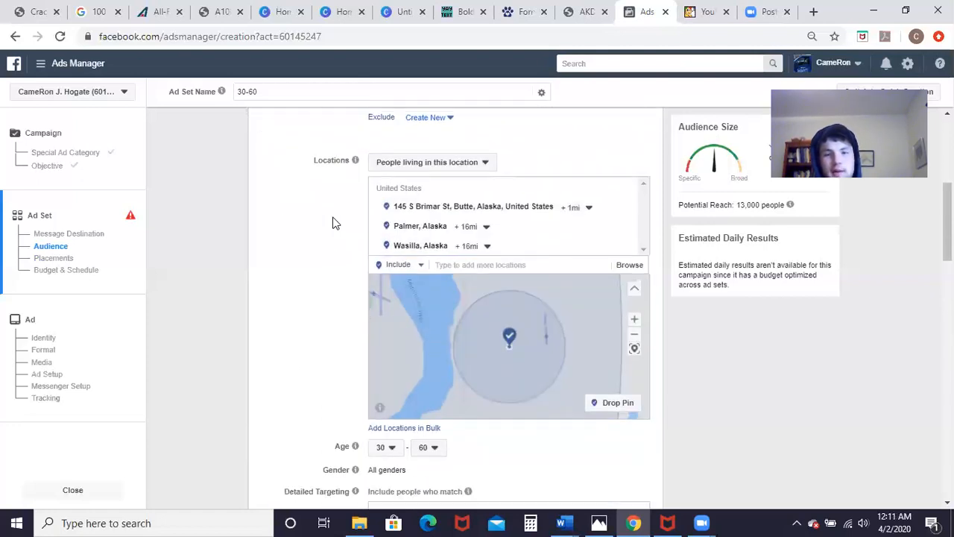